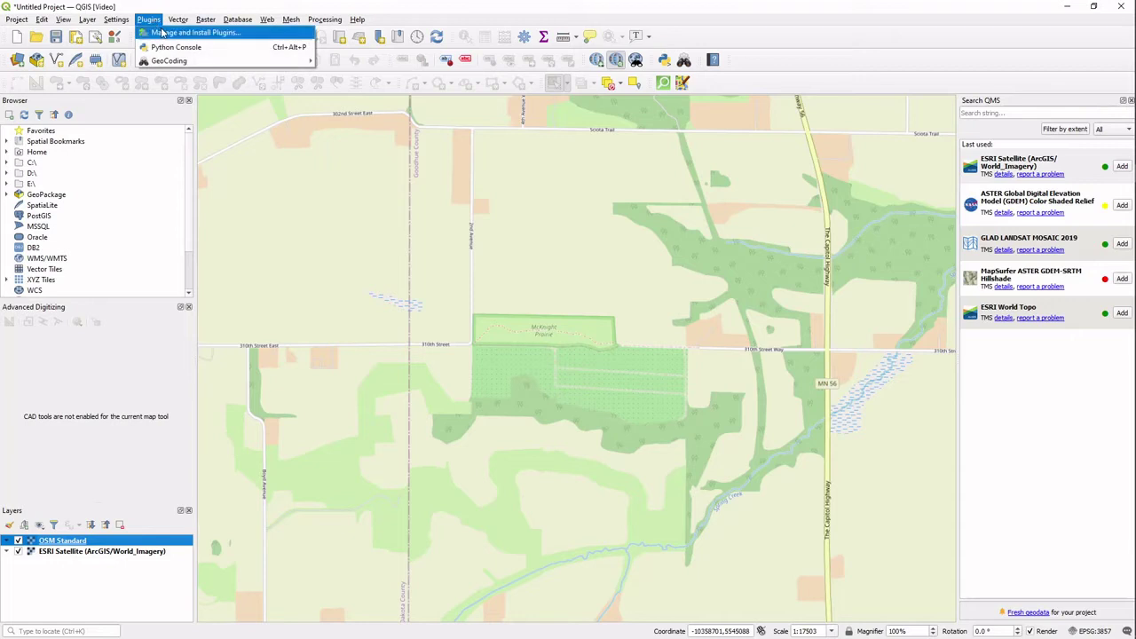
Search the plugin manager for "osm" and check that the QuickOSM plugin is installed and enabled.
click(165, 33)
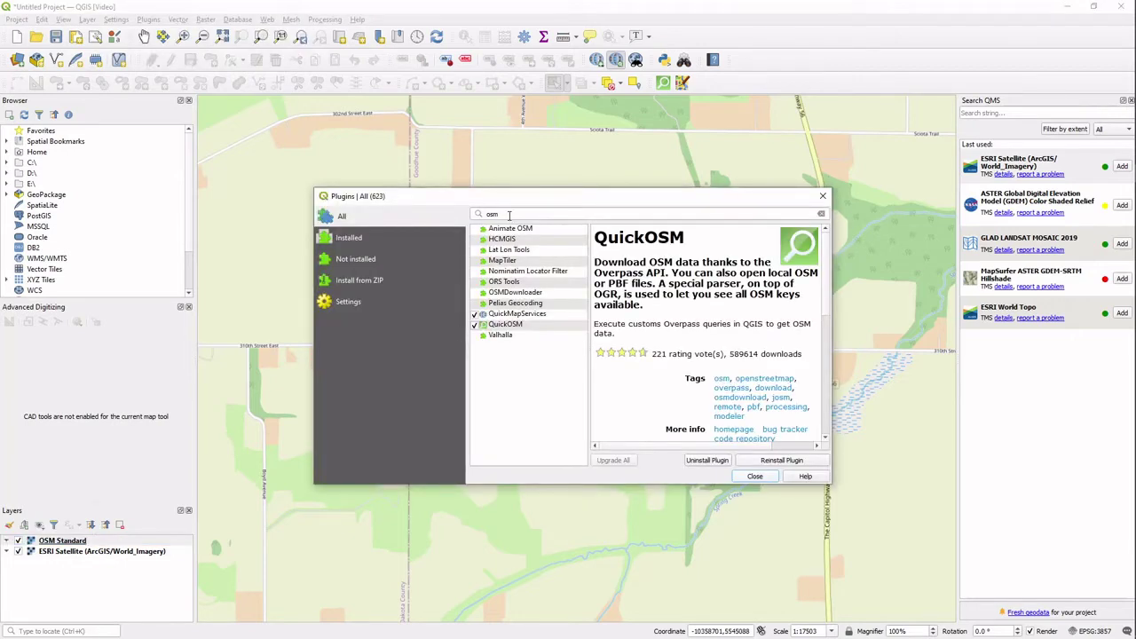
click(497, 325)
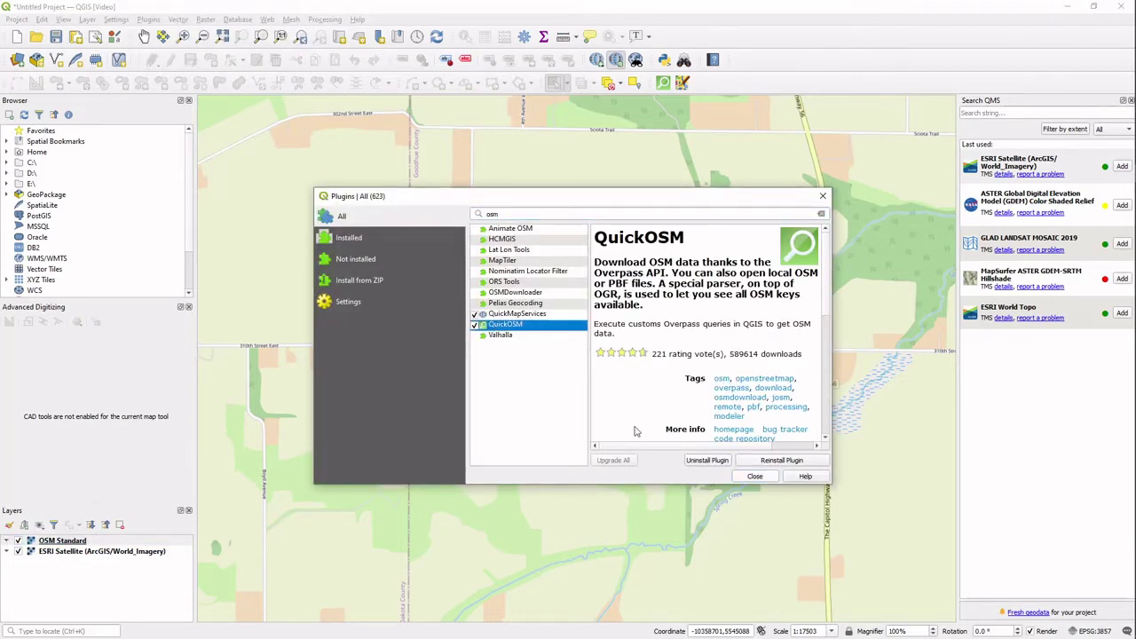
click(757, 477)
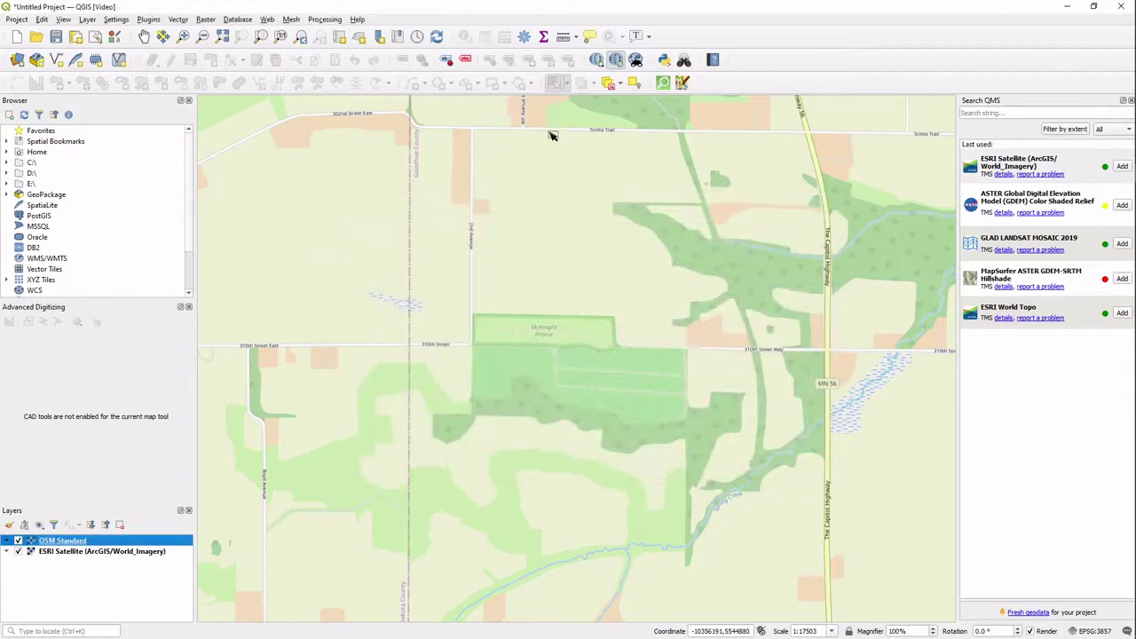
Open a QuickOSM quick query and set its search area to Canvas Extent.
click(177, 20)
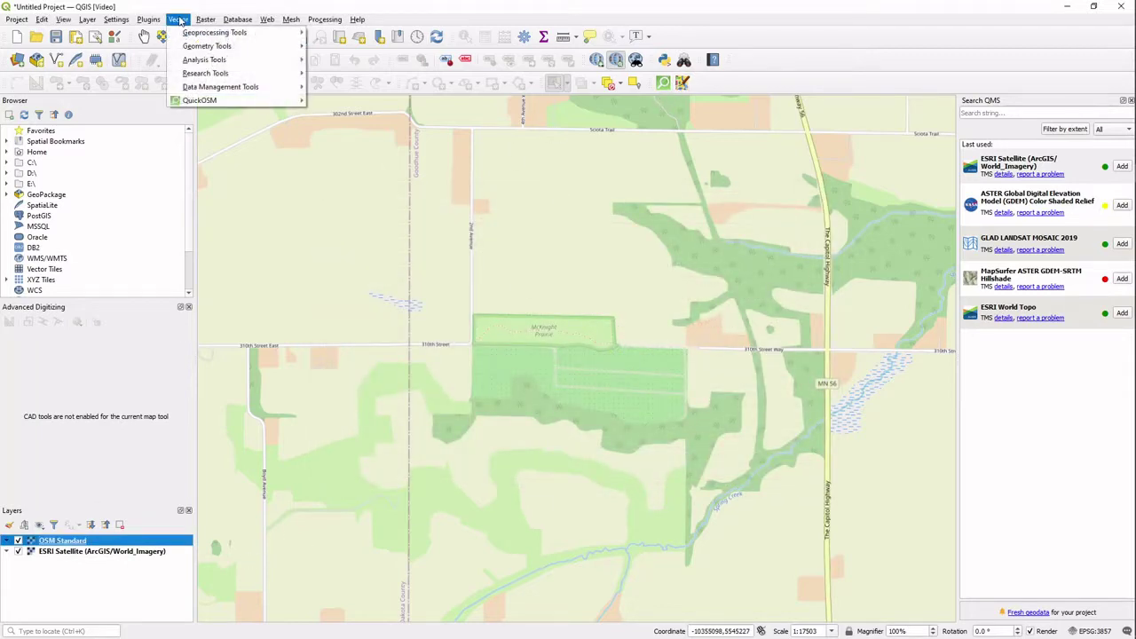
mouse_move(199, 101)
click(339, 103)
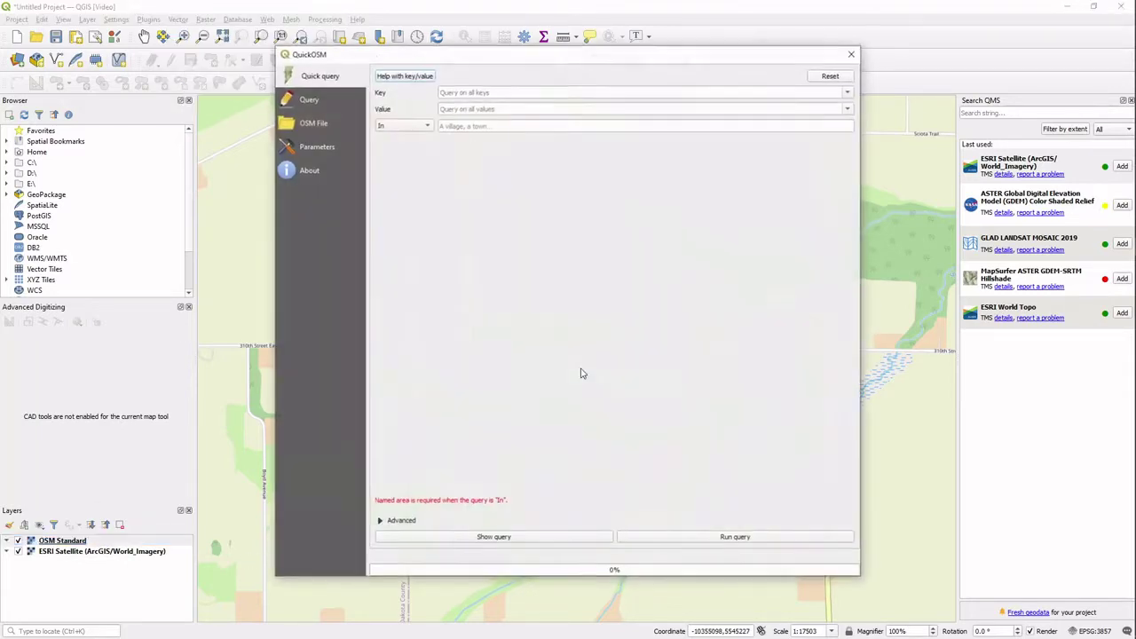
click(429, 128)
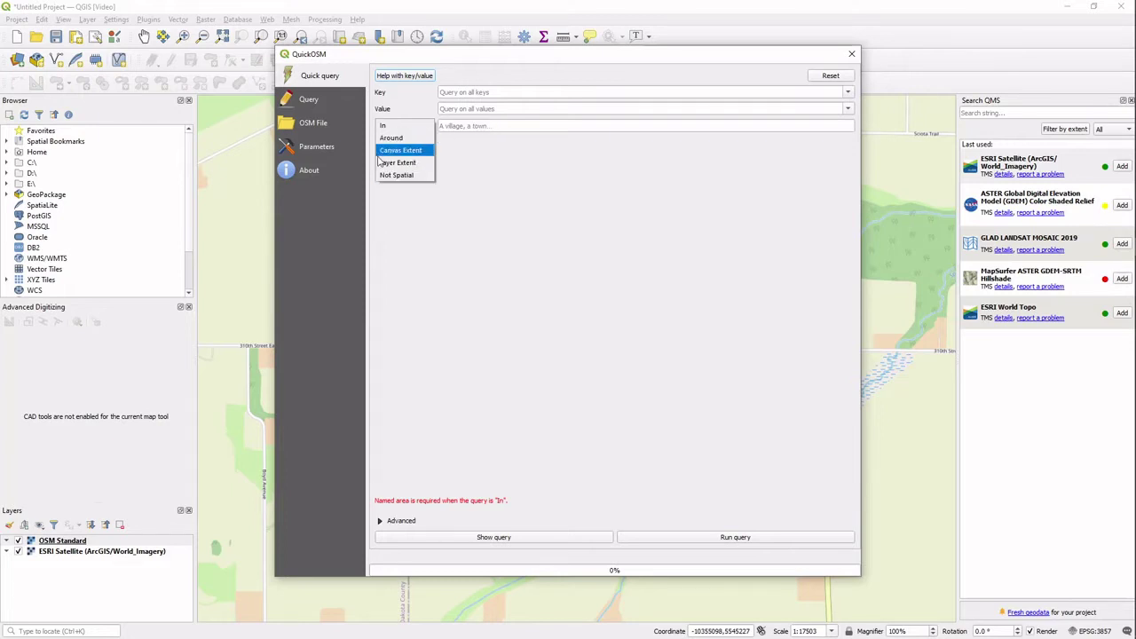
click(399, 150)
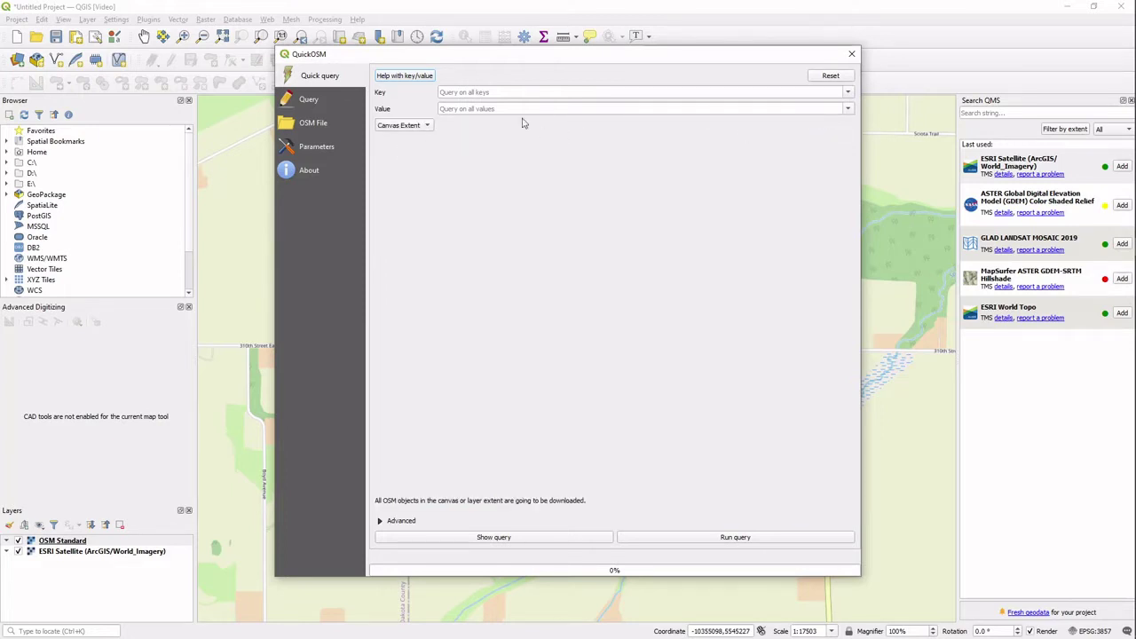
Download all OSM objects with the key trees, leaving the value empty, and close the QuickOSM dialog.
click(848, 93)
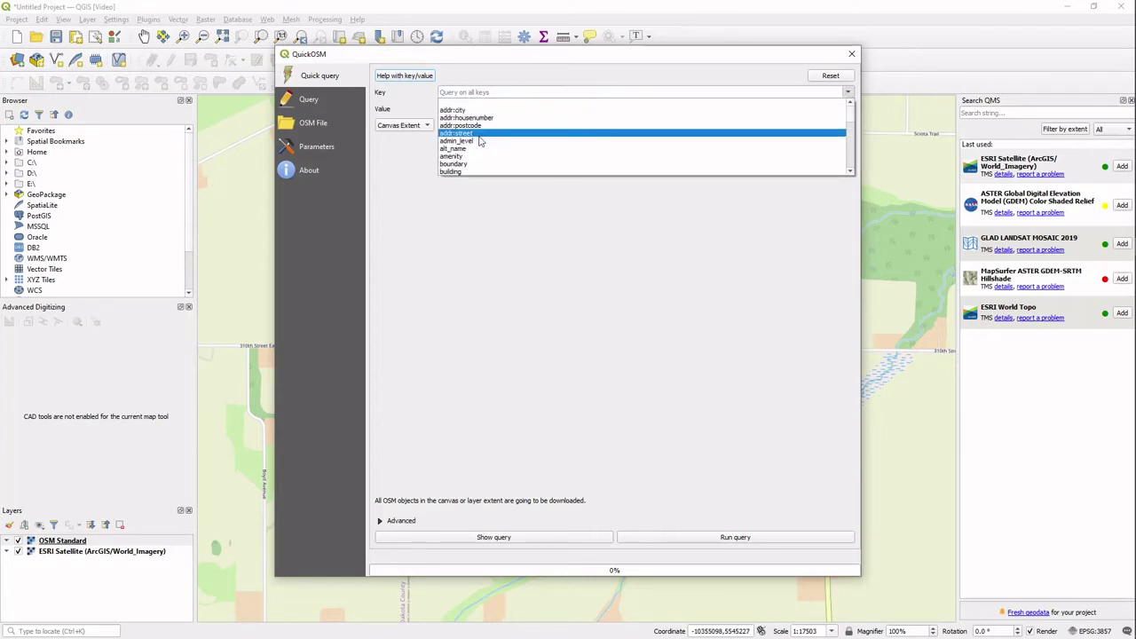
scroll(480, 142, down, 10)
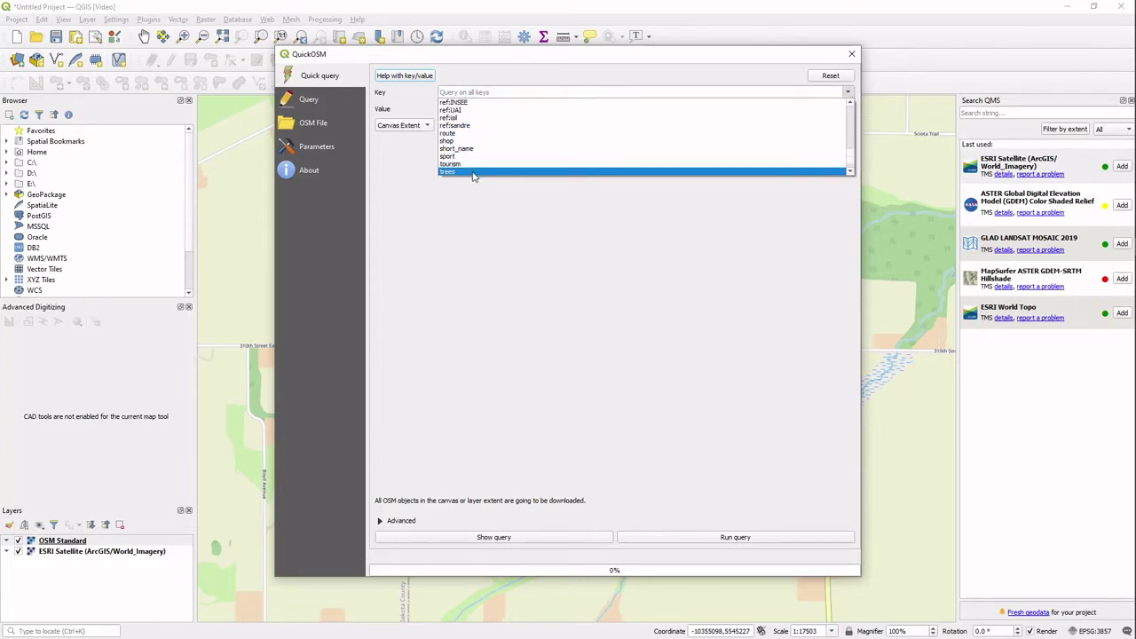
click(473, 172)
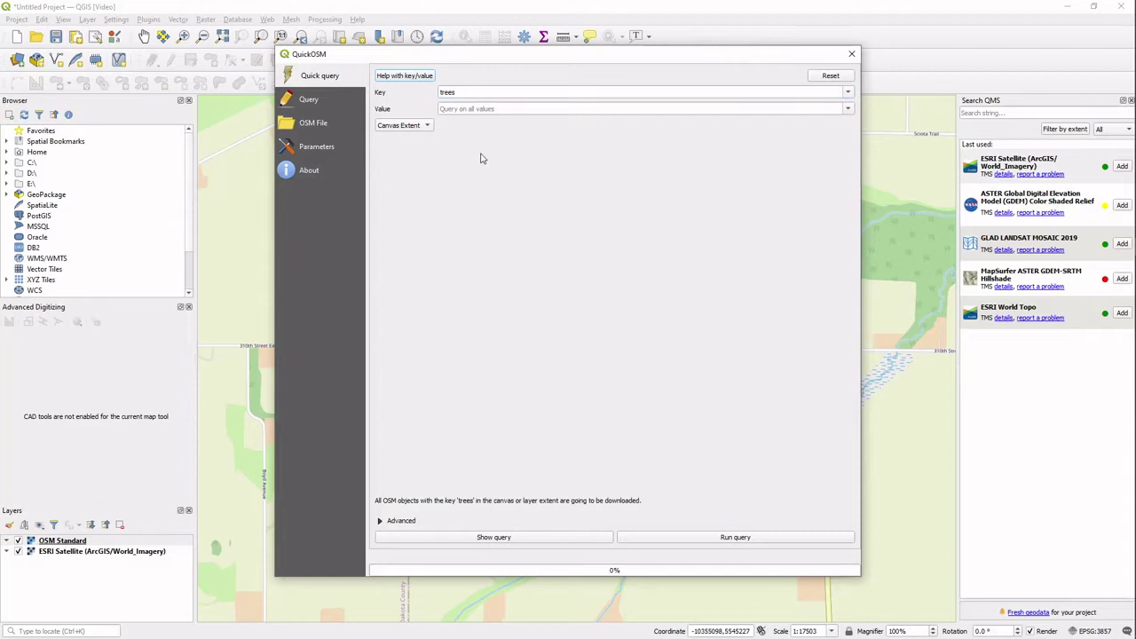
click(847, 110)
scroll(550, 155, down, 4)
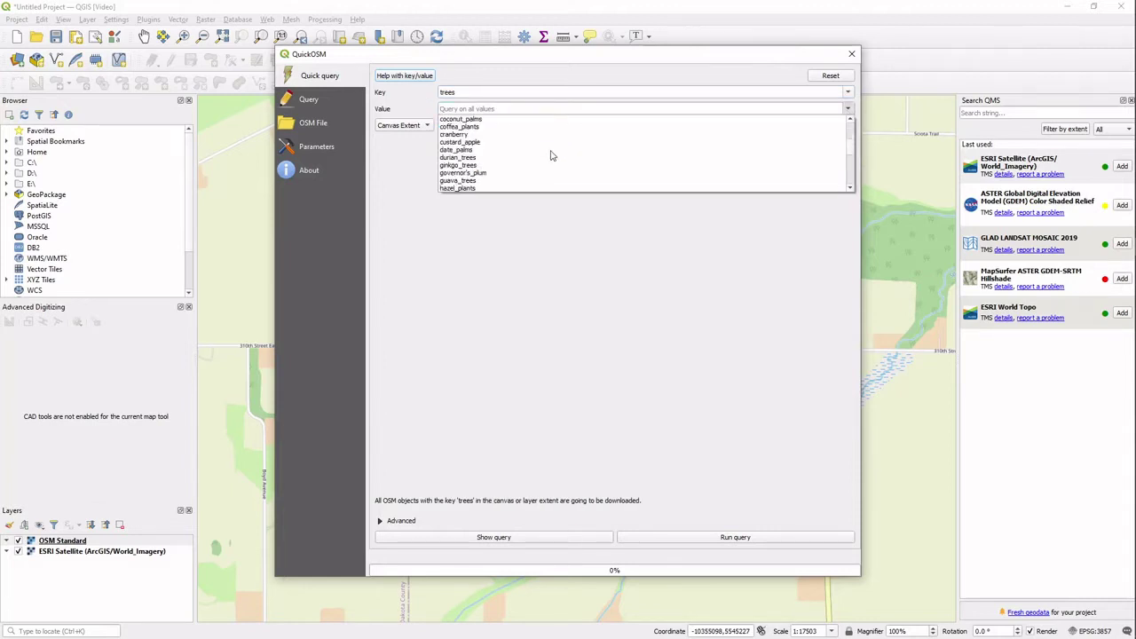
scroll(551, 155, up, 4)
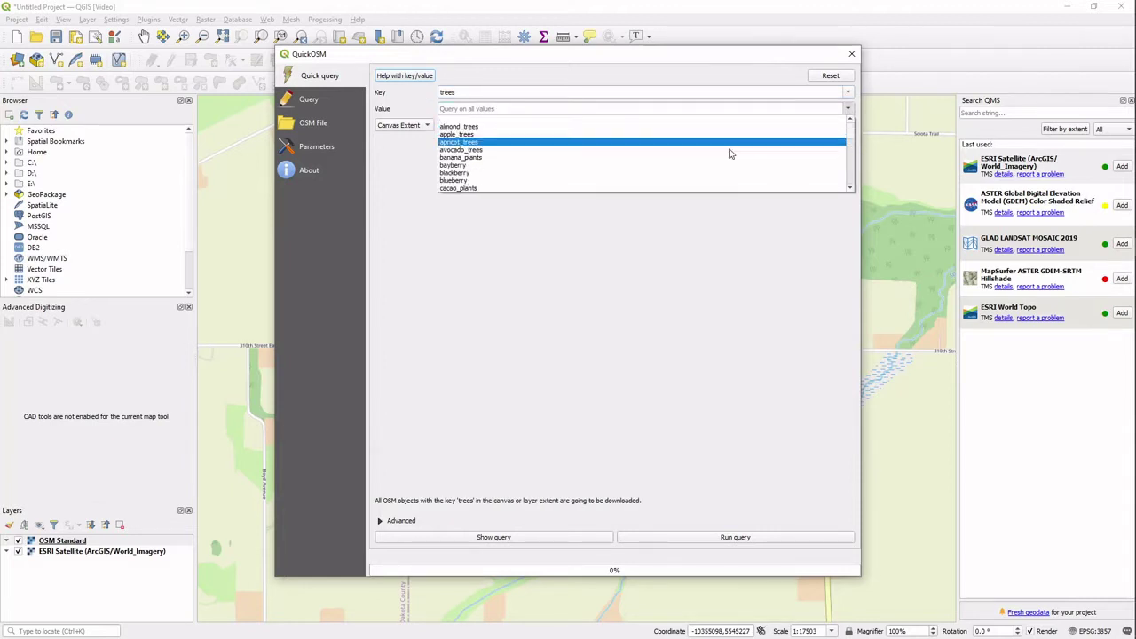
click(670, 497)
click(683, 538)
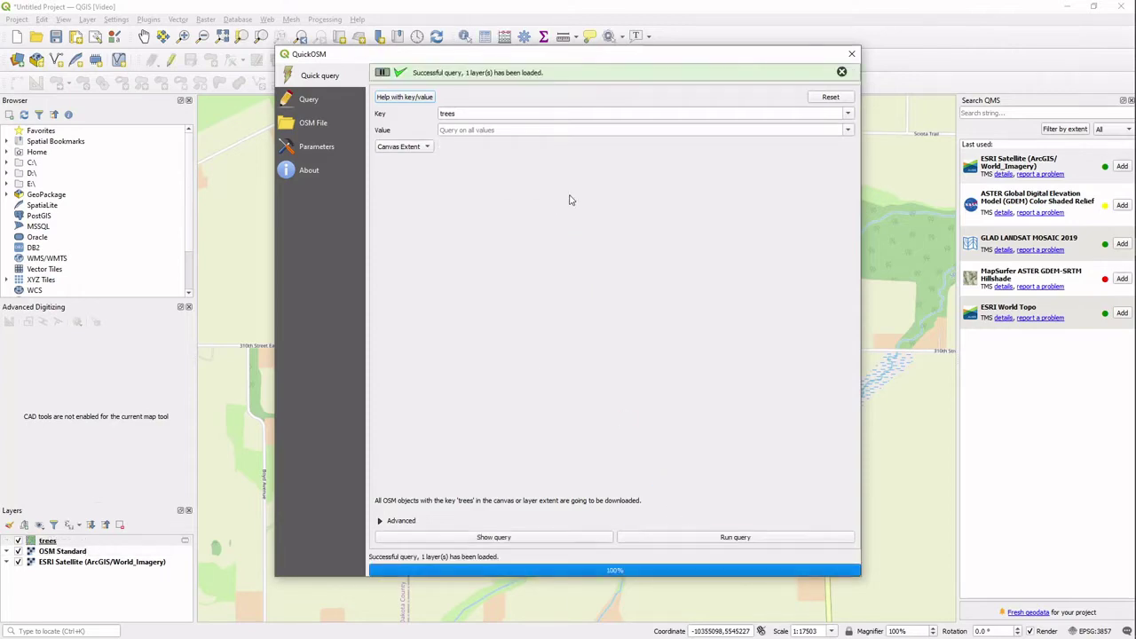
click(851, 53)
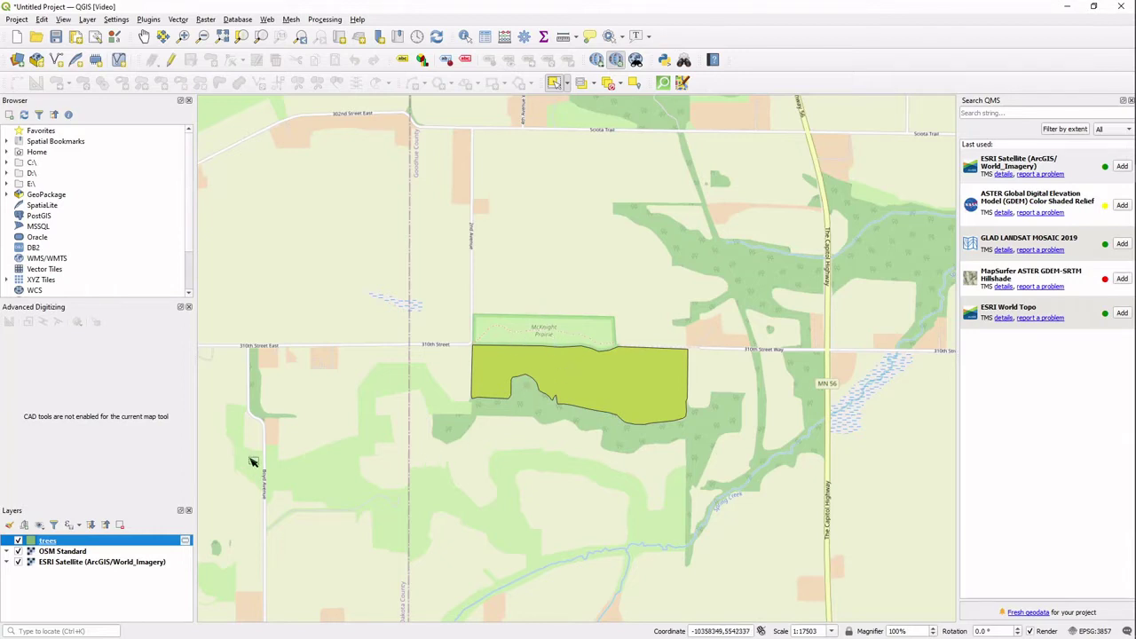
Add a virtual whole-number field named area to the trees layer's attribute table, calculated with the expression $area.
click(484, 35)
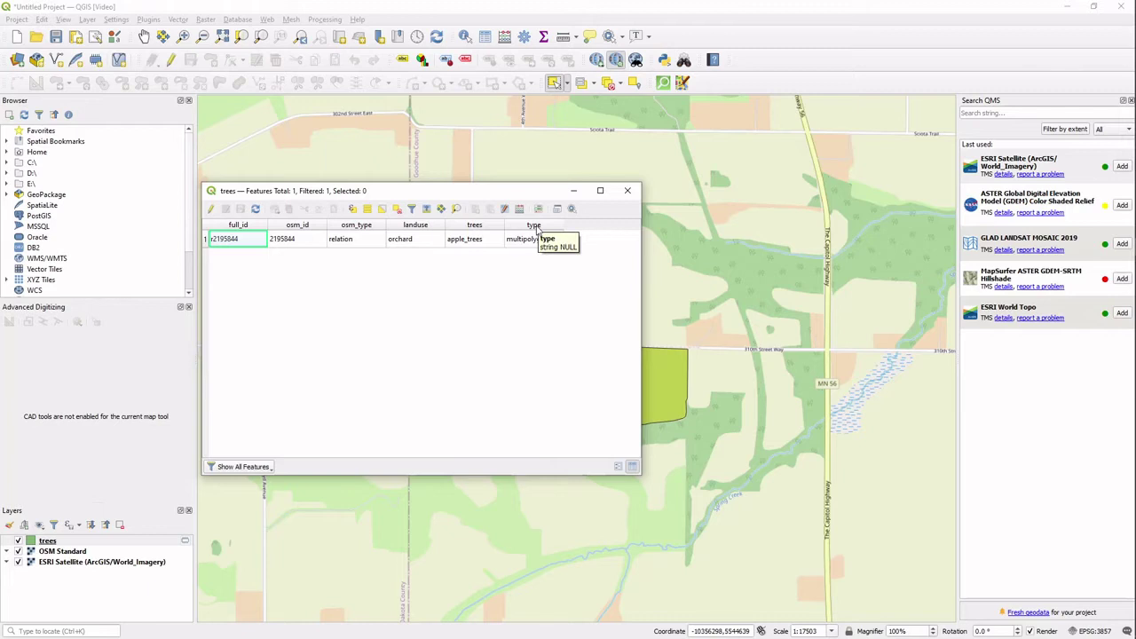
drag(515, 194, 526, 202)
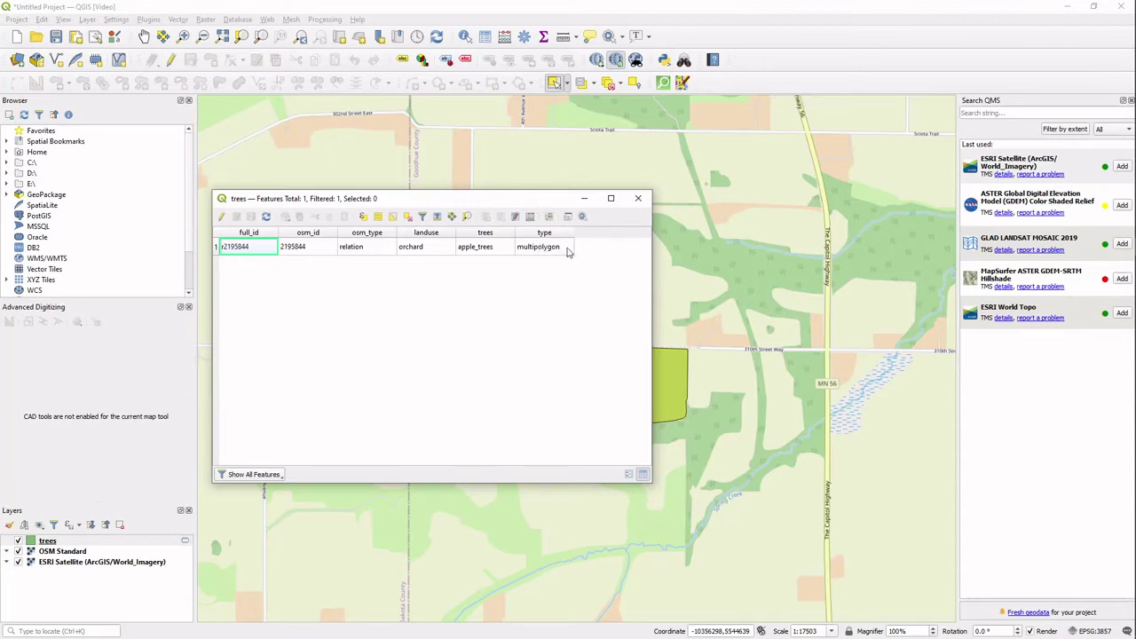
click(221, 217)
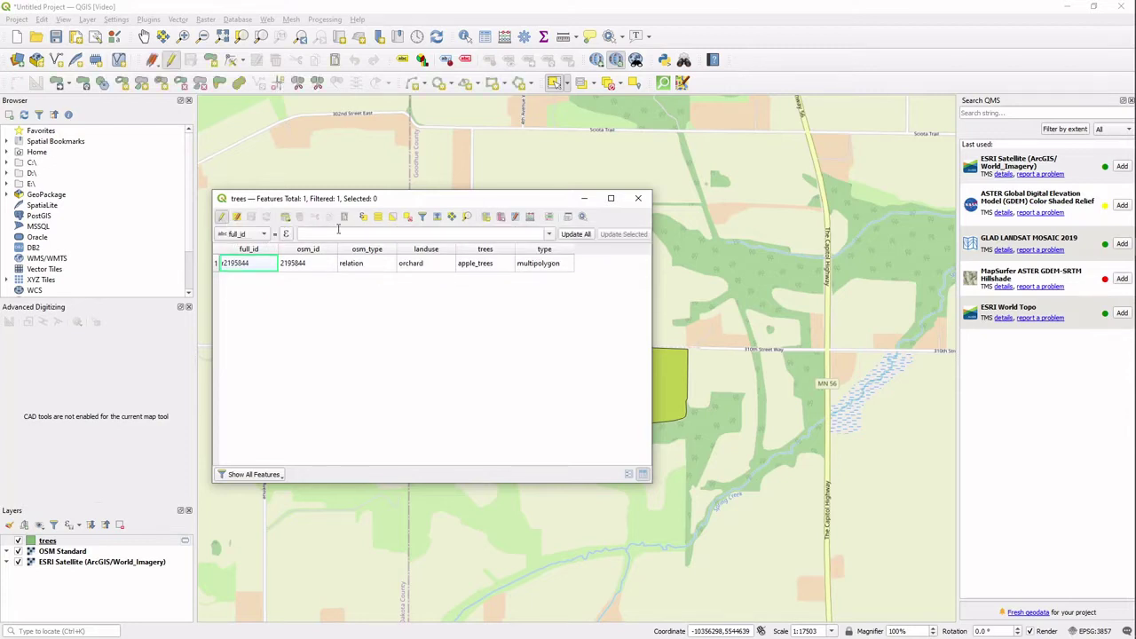
click(530, 217)
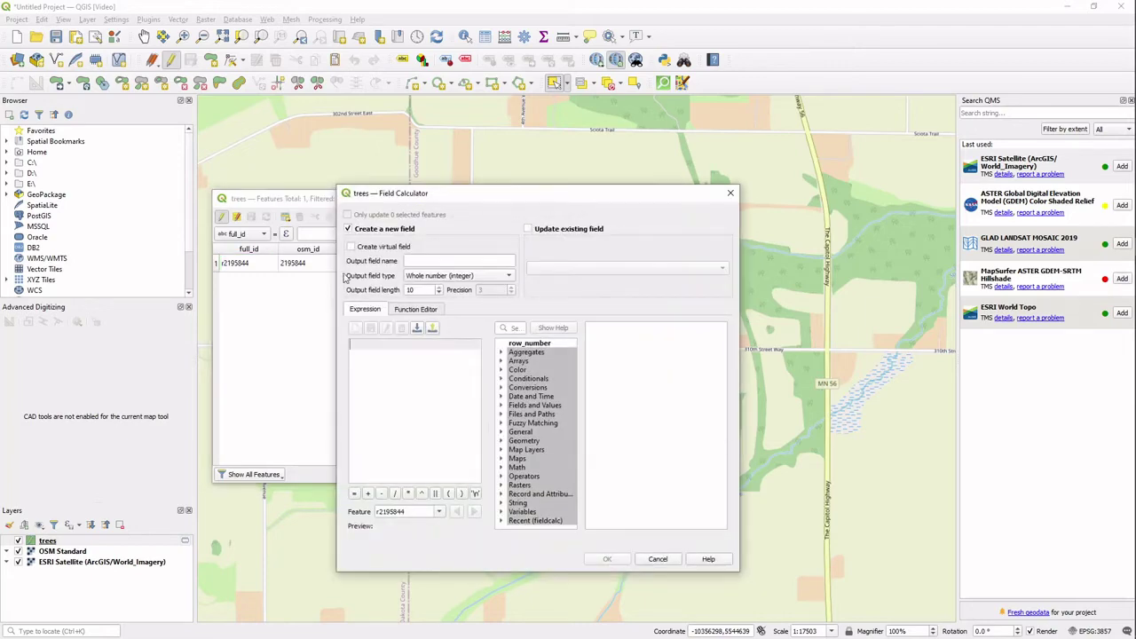
click(352, 248)
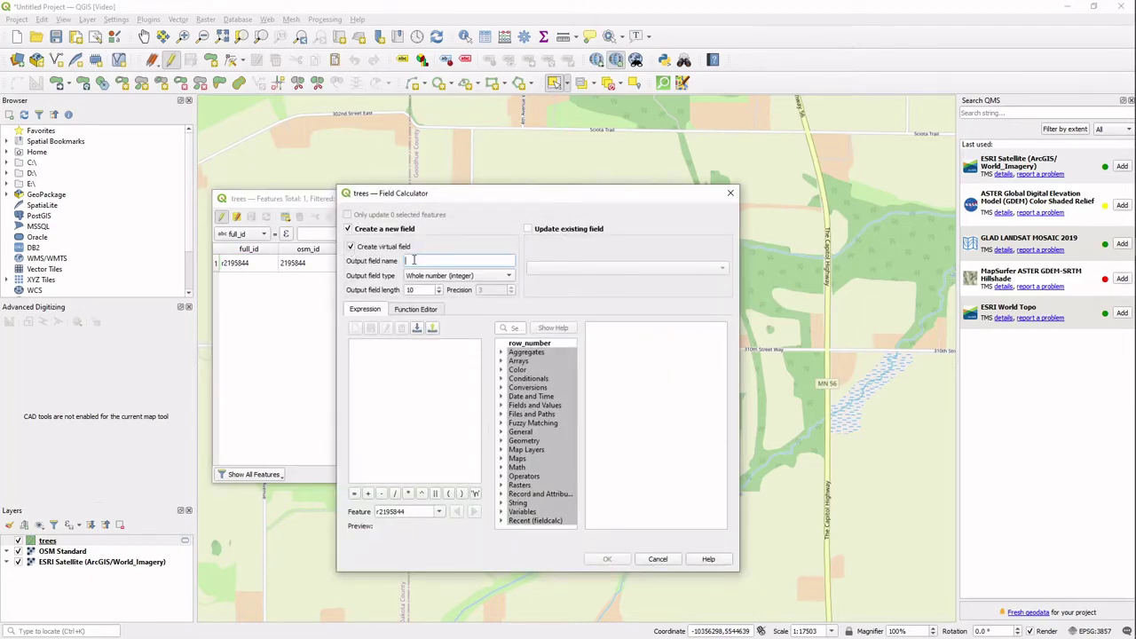
click(383, 349)
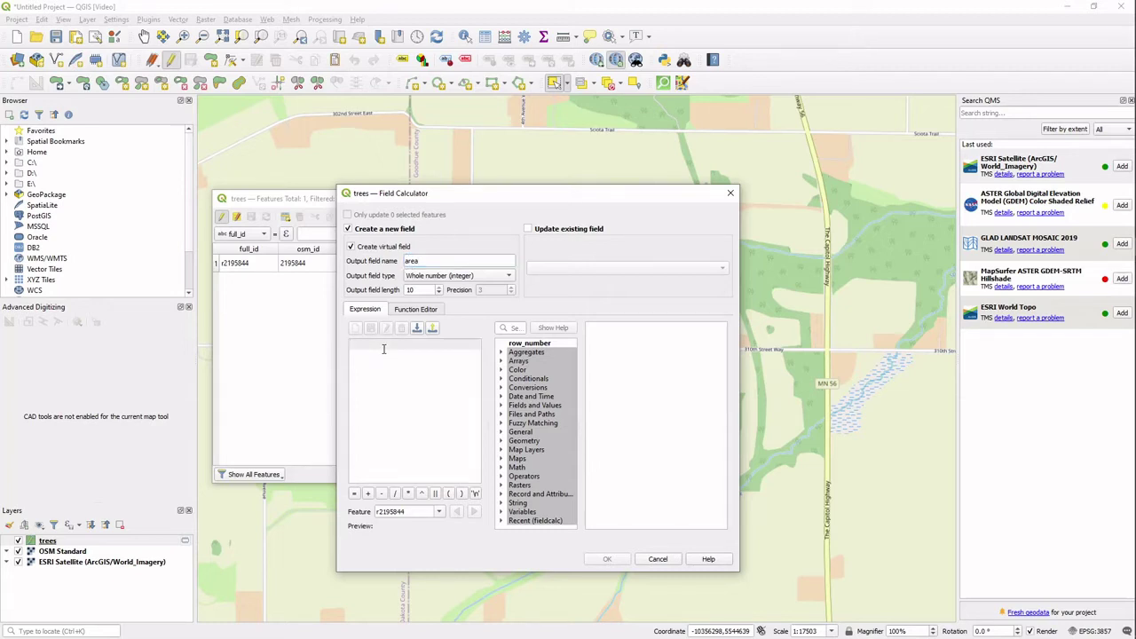
text($area)
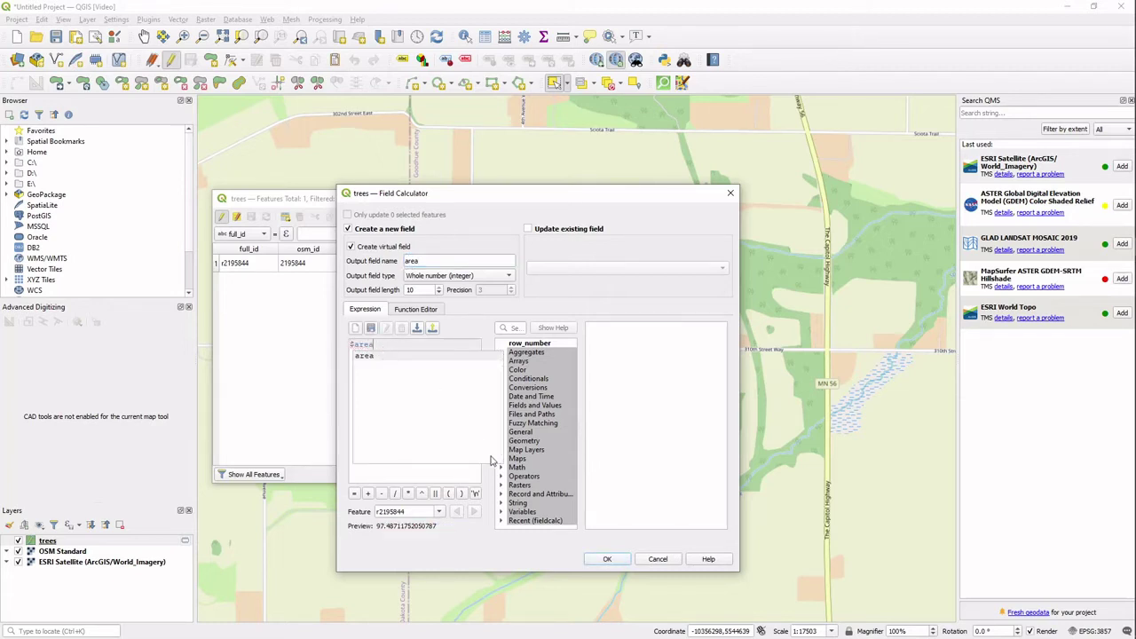
click(607, 561)
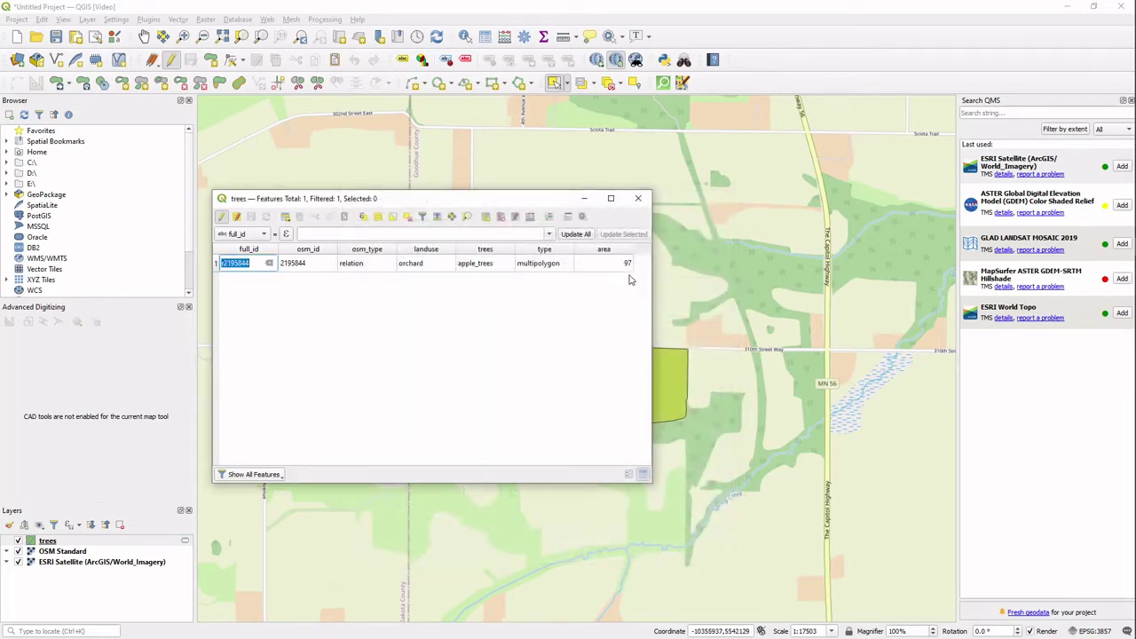
click(638, 198)
Check the units for distance and area measurement in the project properties.
click(20, 19)
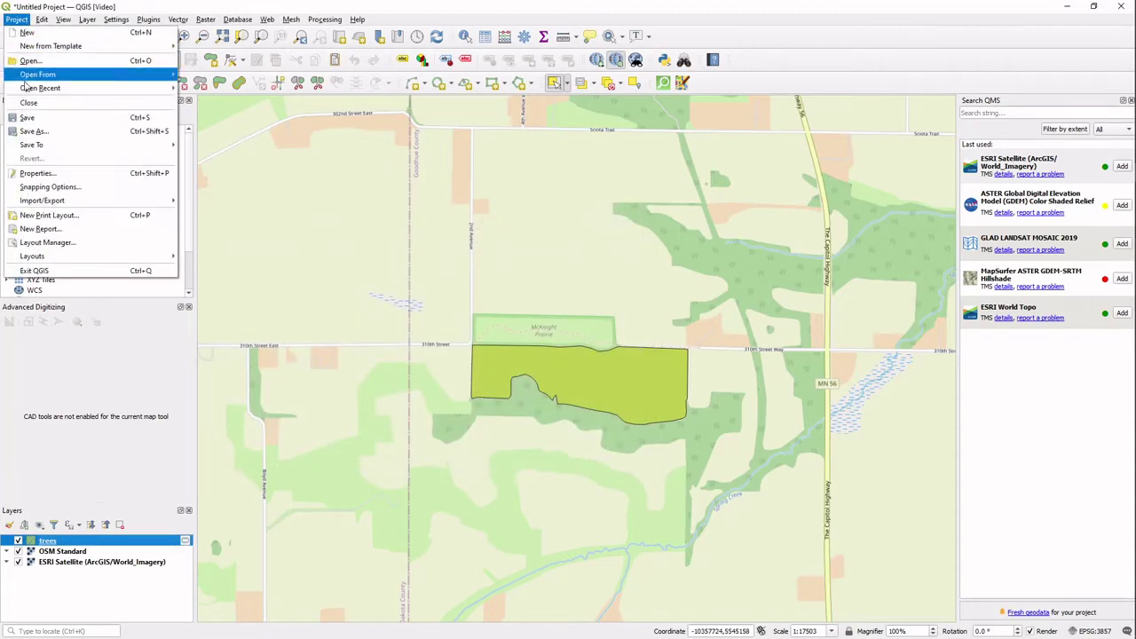
click(42, 173)
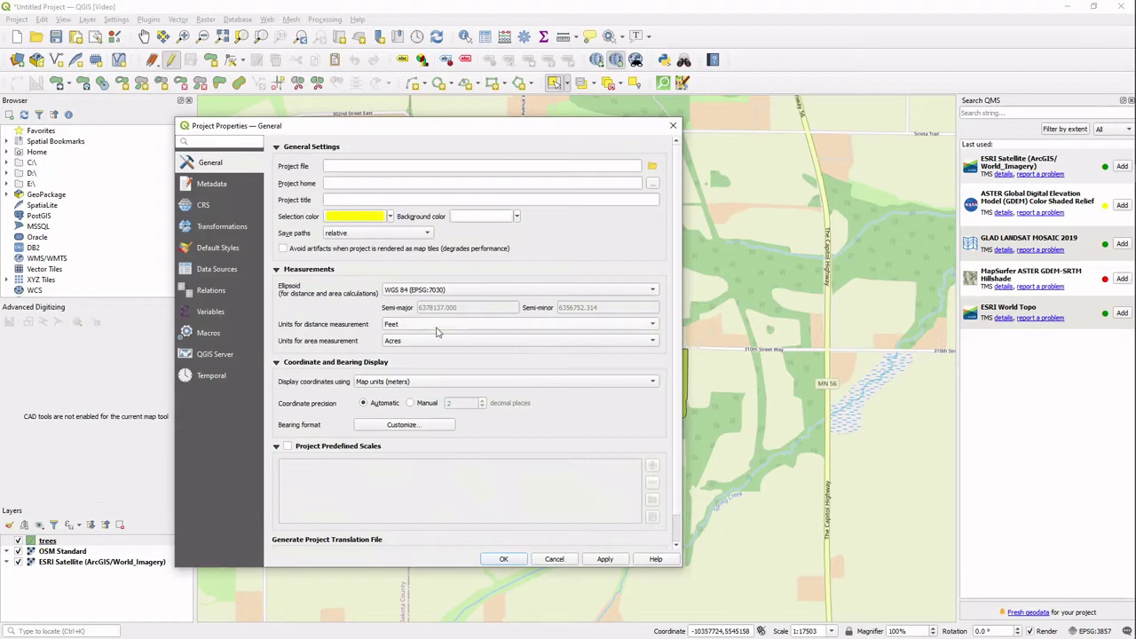
click(504, 559)
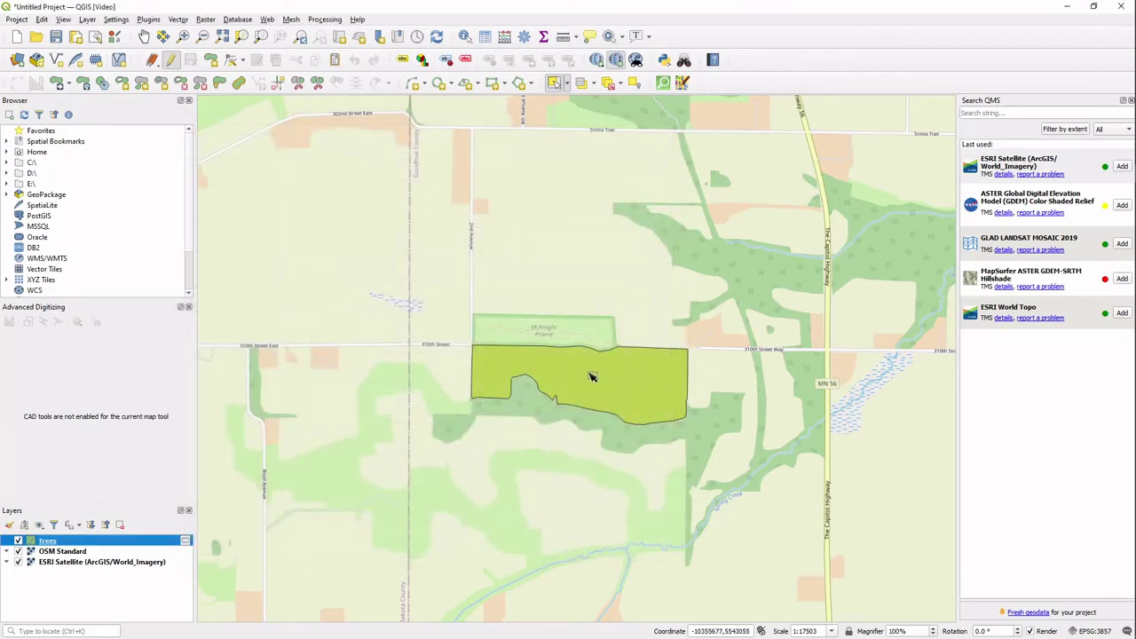
Turn on Single Labels for the trees layer, using the area field as the label value.
double_click(169, 541)
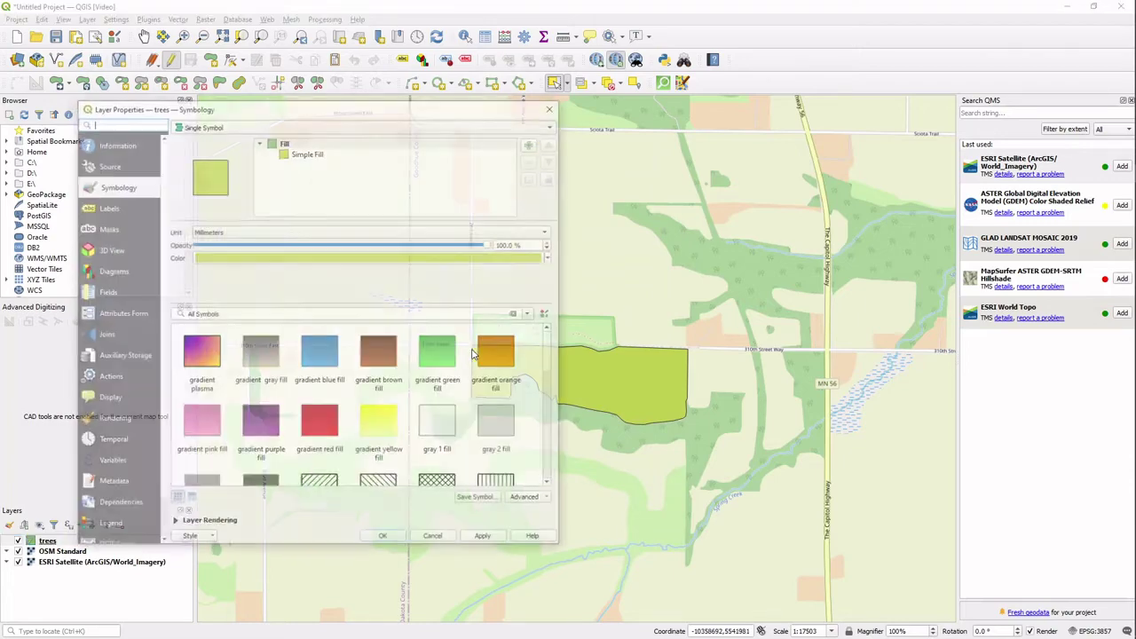
click(107, 208)
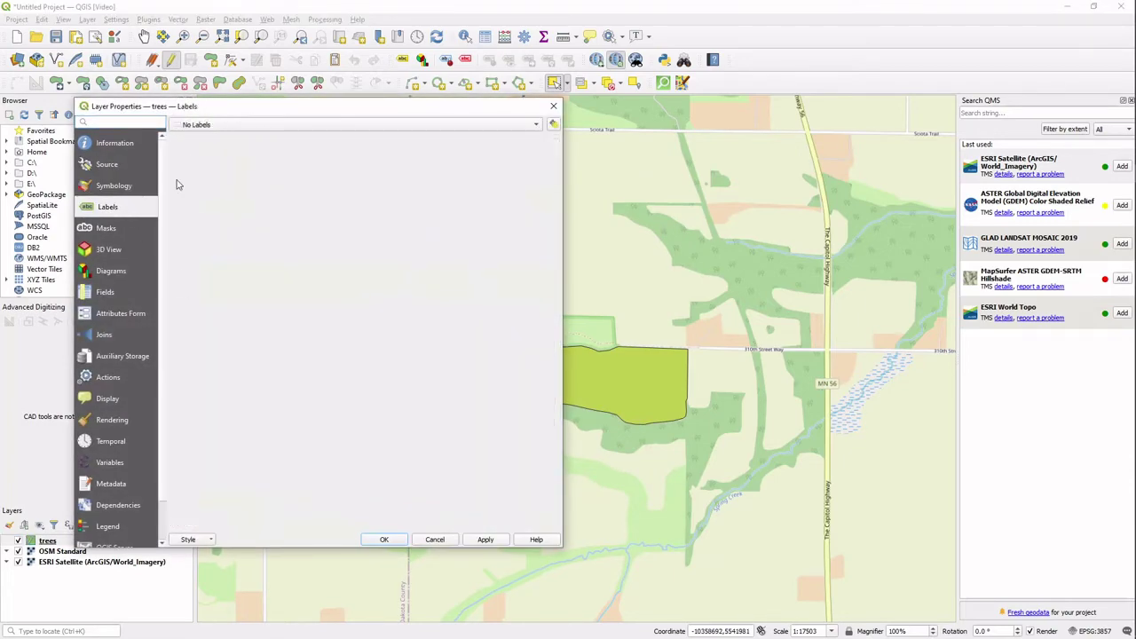
click(343, 125)
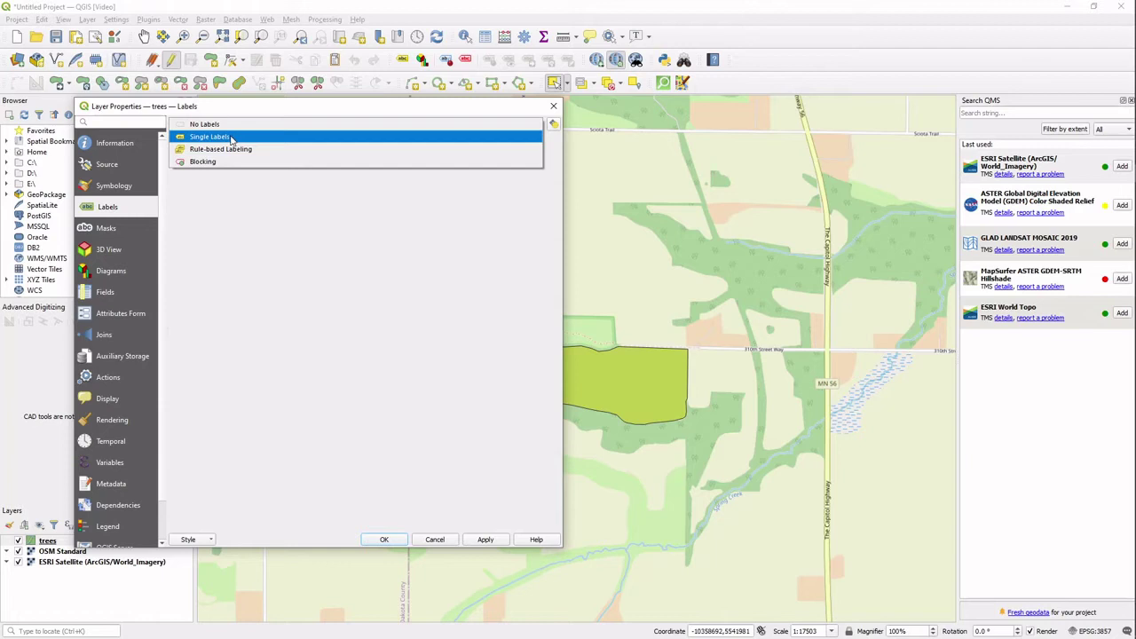
click(231, 137)
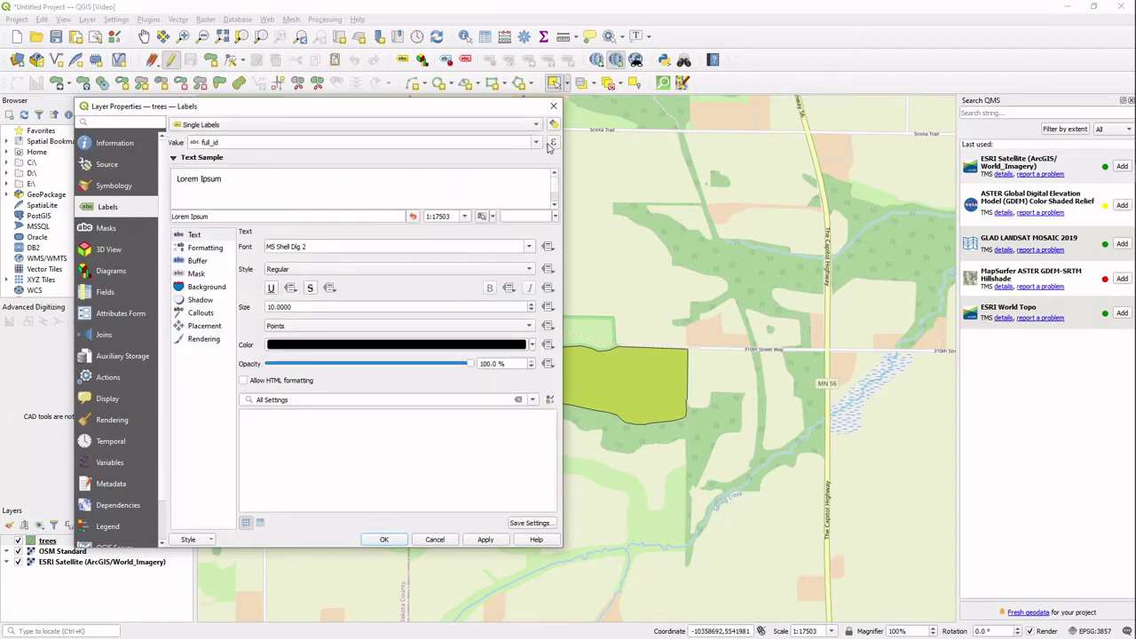
click(536, 142)
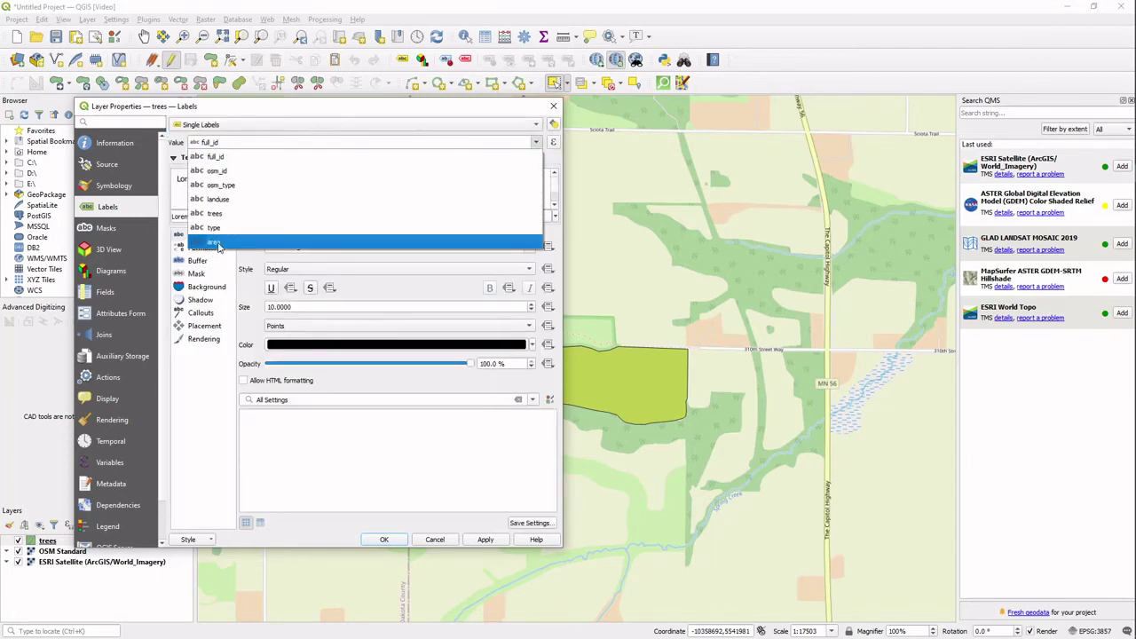
click(213, 242)
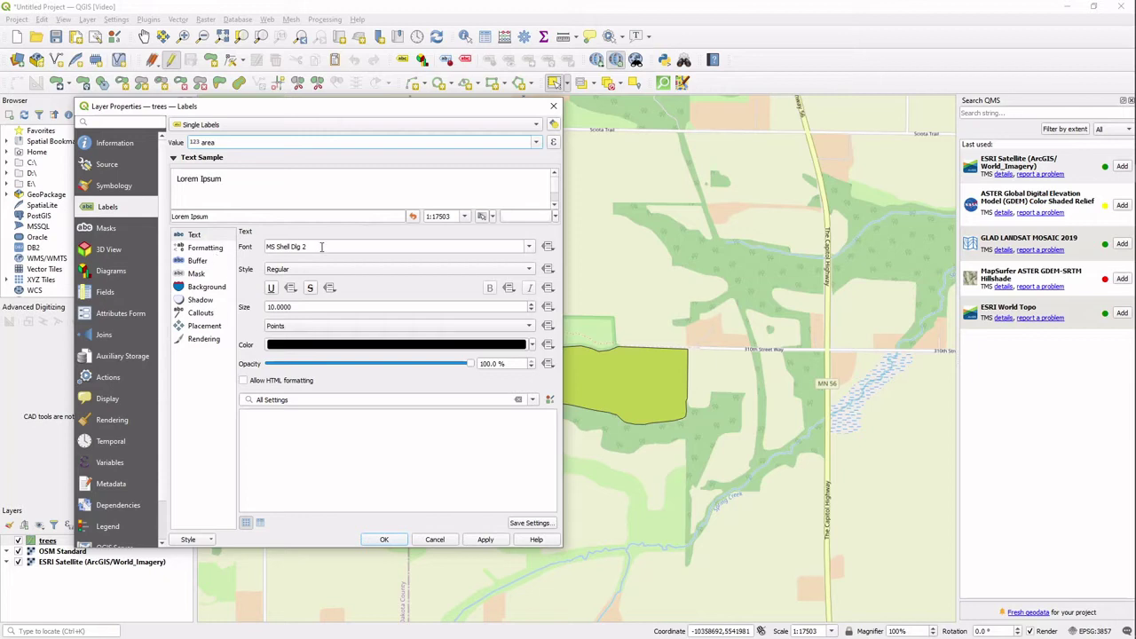
Set the label font to Arial, keep the Regular style, and apply the label settings to the trees layer.
drag(321, 247, 266, 248)
text(ar)
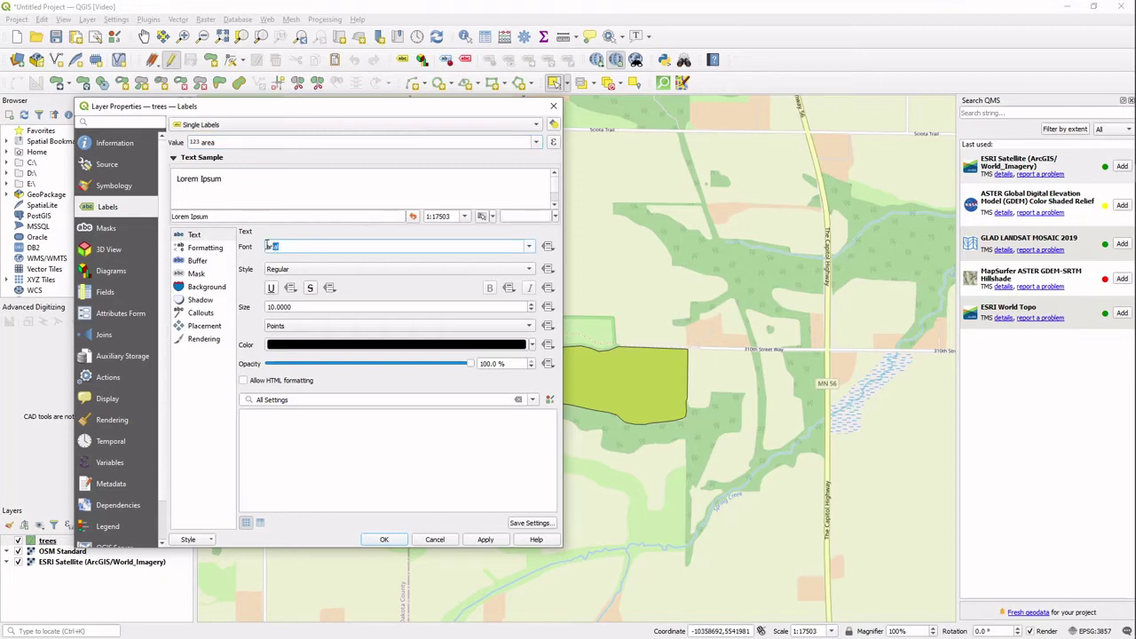
click(327, 270)
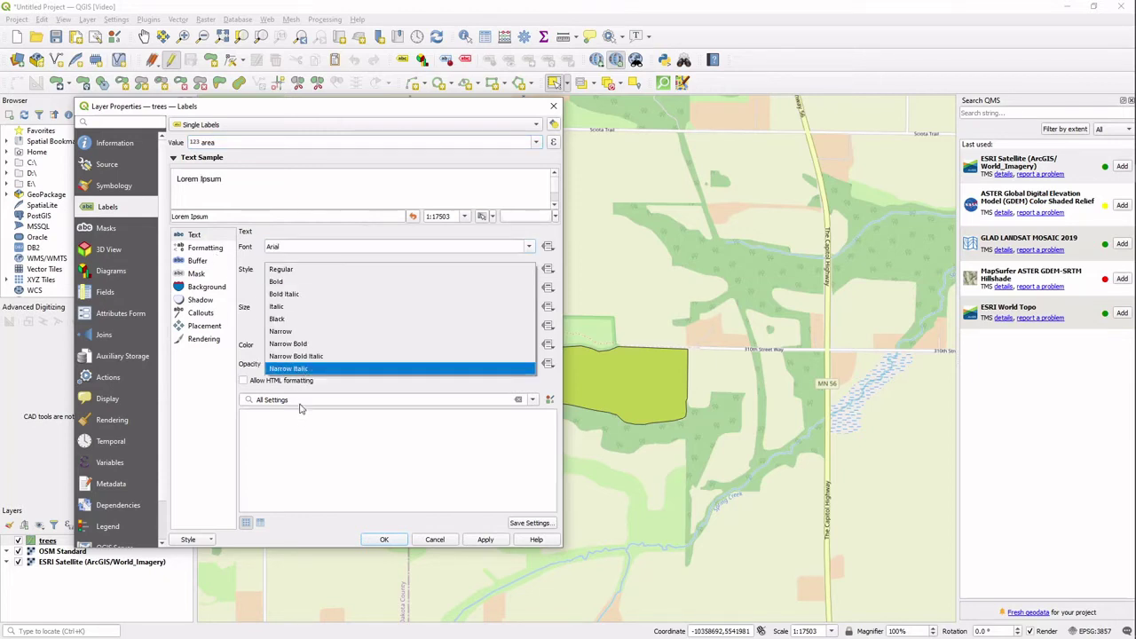
click(345, 390)
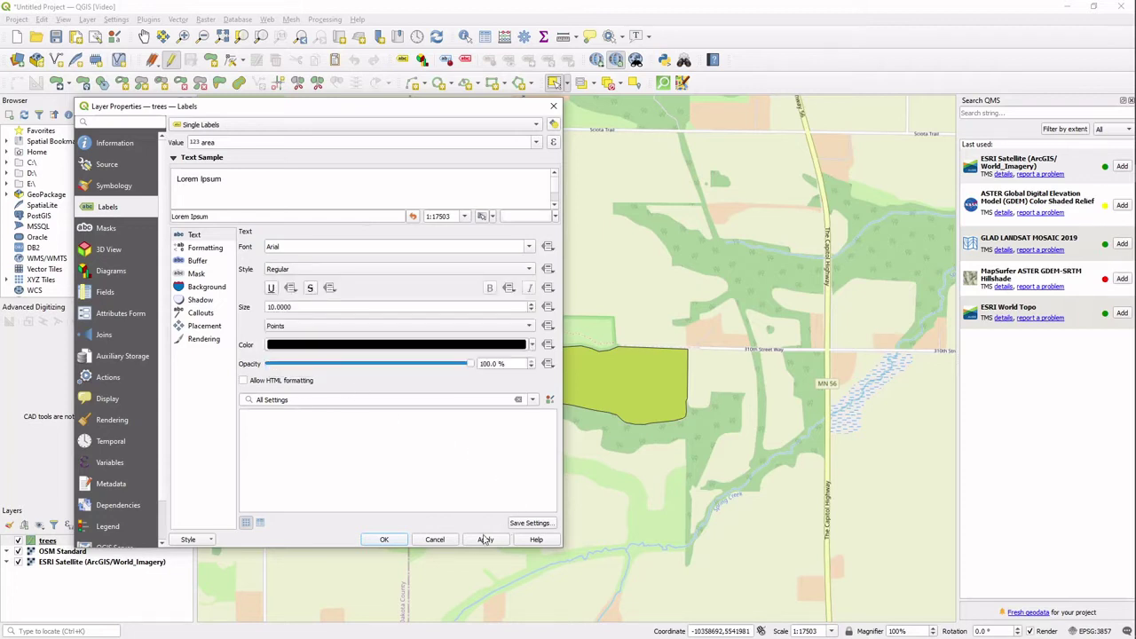
drag(290, 247, 260, 257)
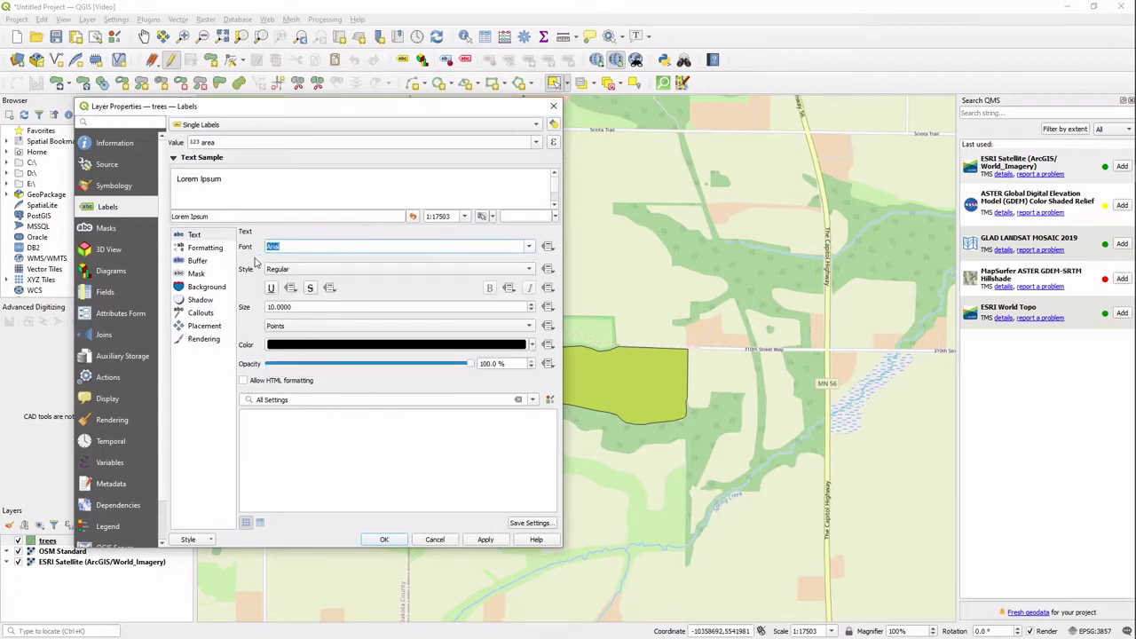
click(385, 540)
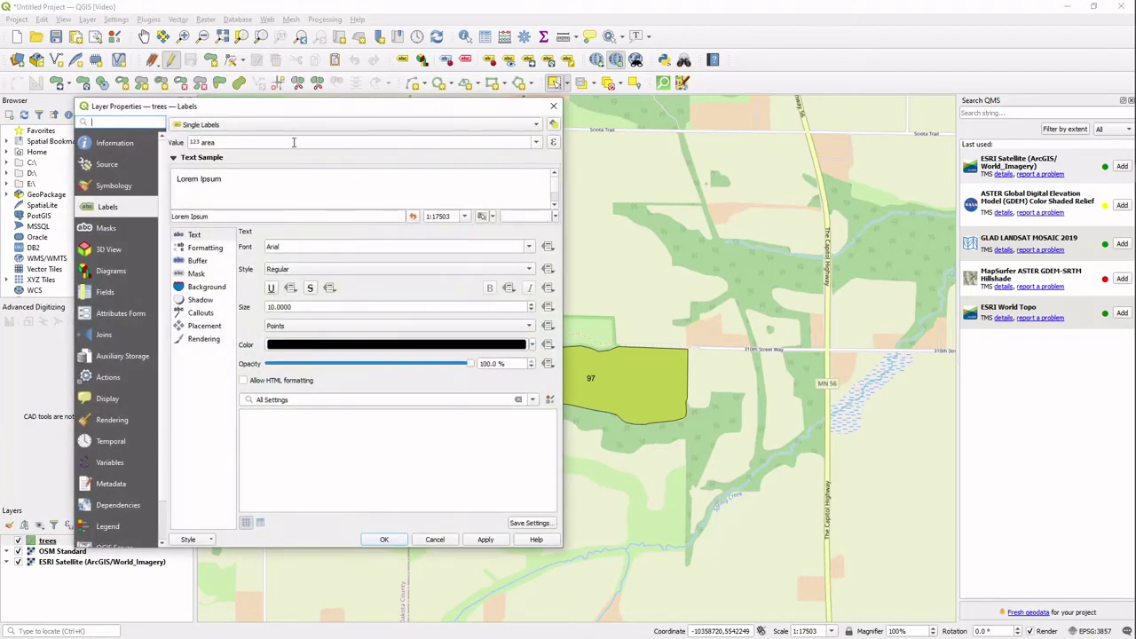
Change the trees label value to the expression area || ' acres' and apply it to the layer.
click(294, 142)
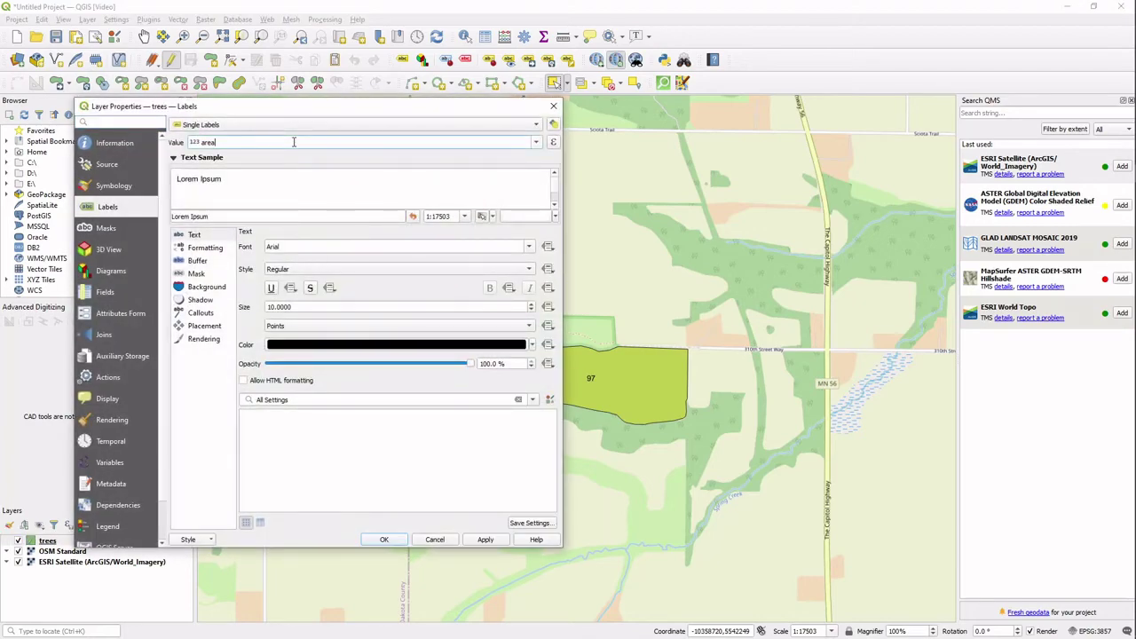
click(552, 143)
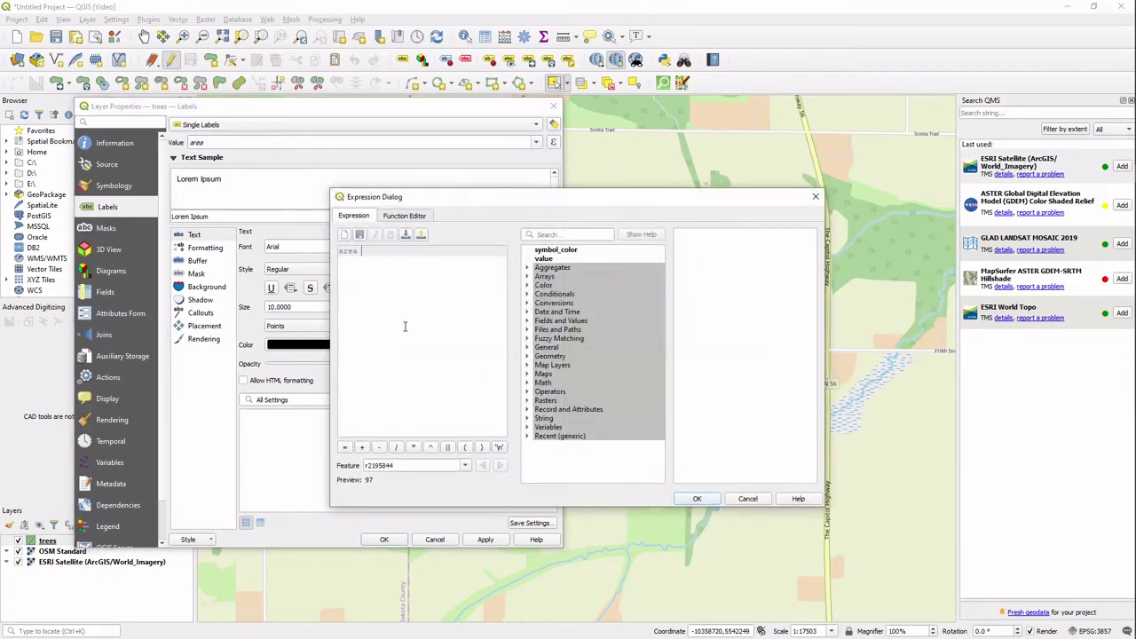
click(447, 448)
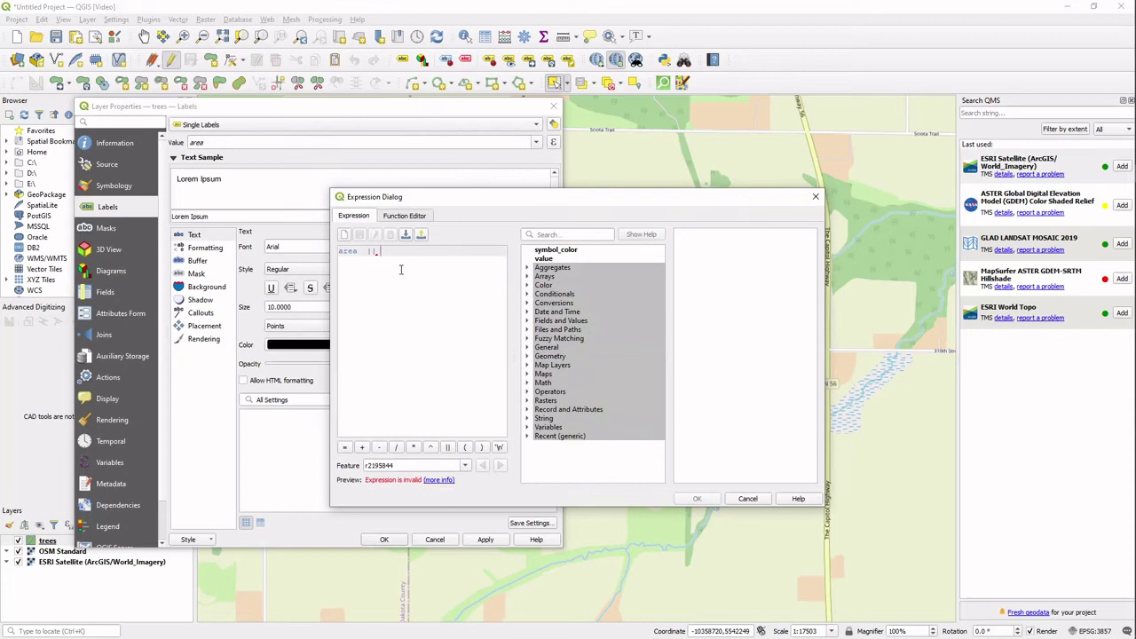
mouse_move(400, 270)
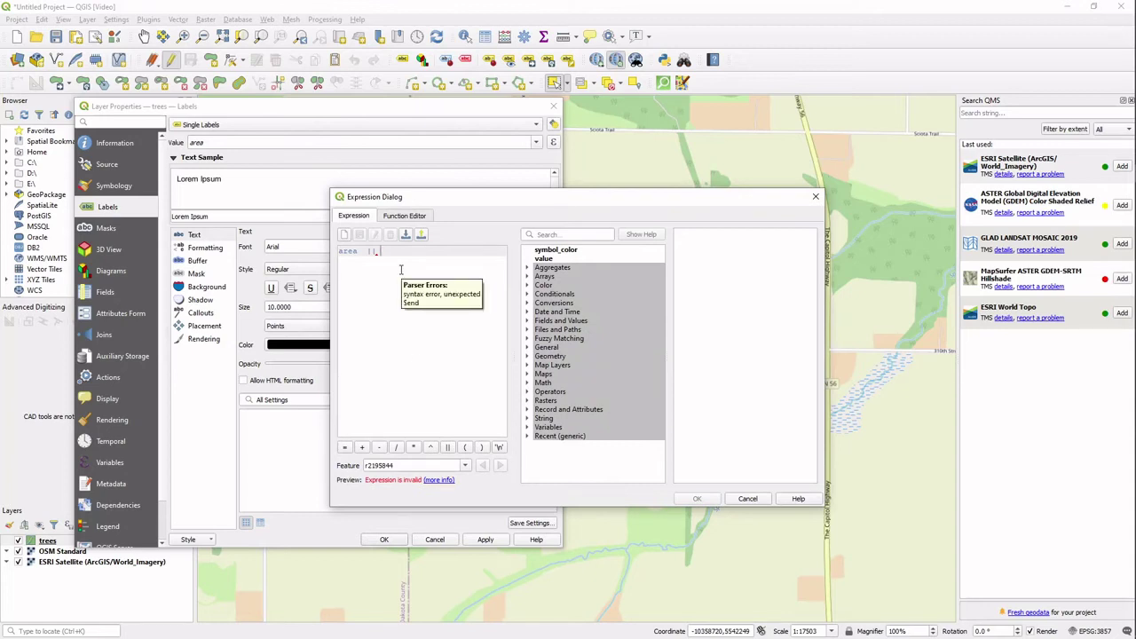
text('acres)
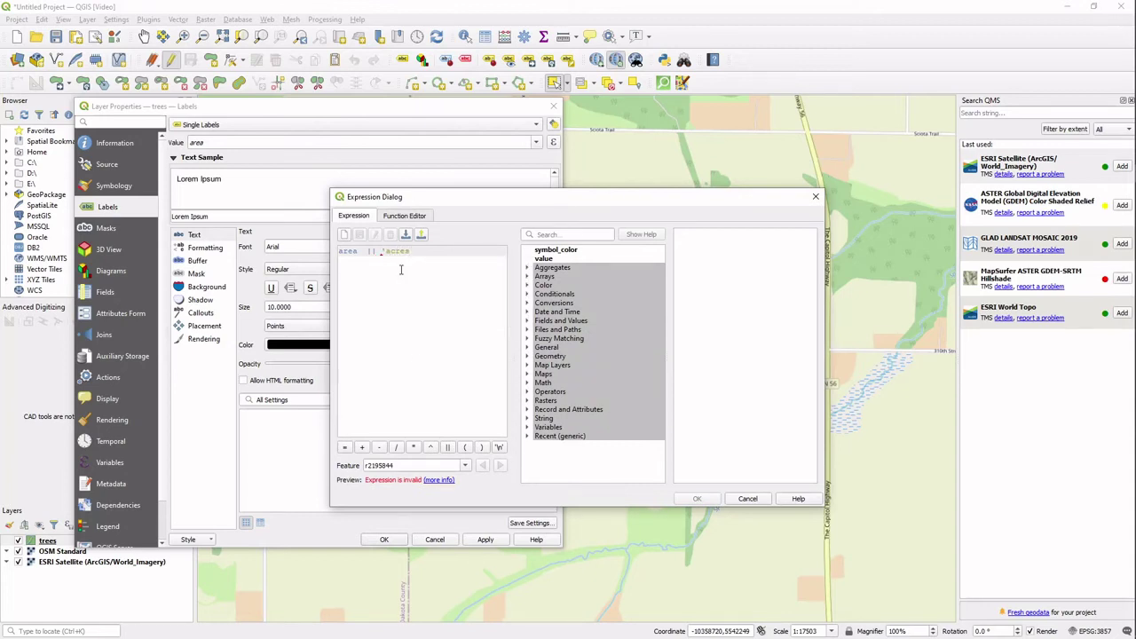
text(')
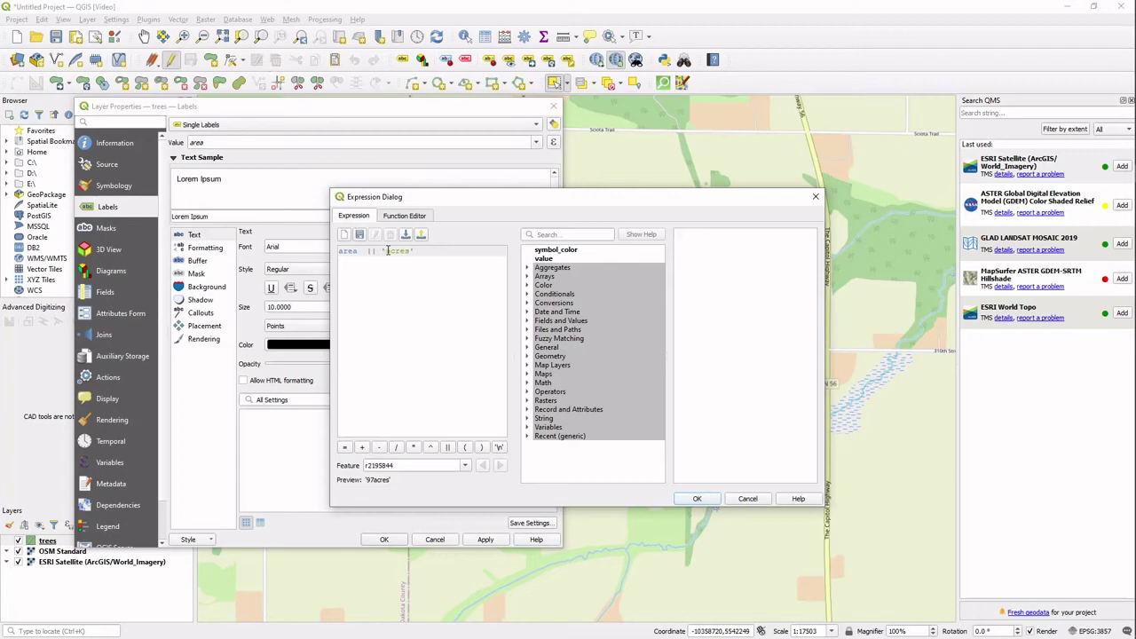
click(698, 499)
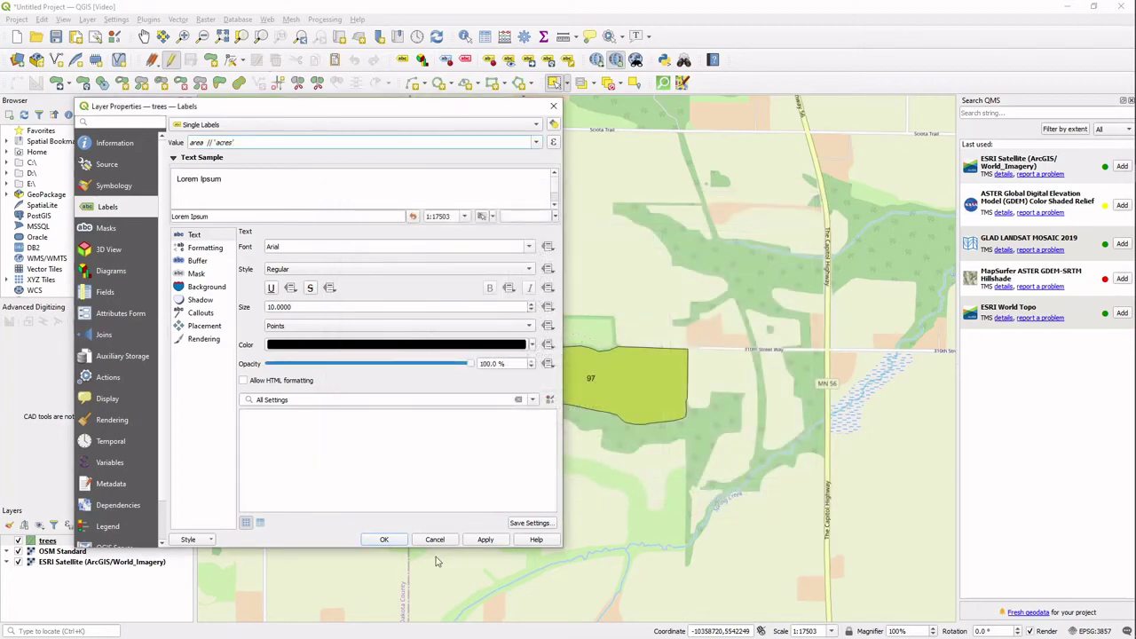
click(396, 543)
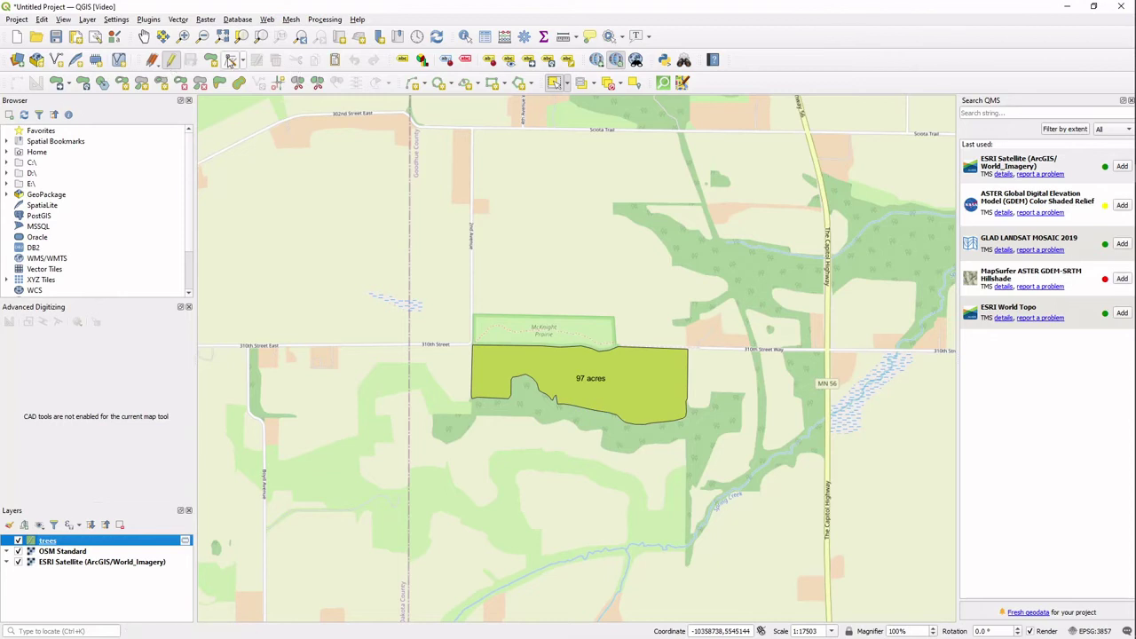
With the Vertex tool, delete the intermediate vertices on the trees polygon's upper edge and extend that edge to McKnight Prairie's northern boundary.
click(229, 61)
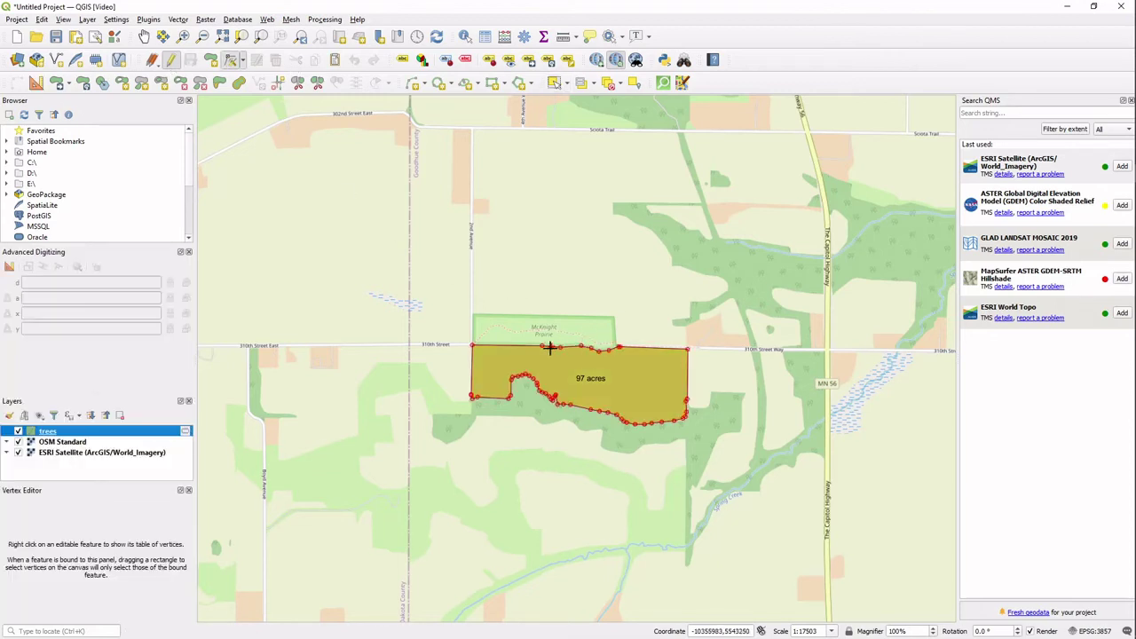
drag(529, 322, 641, 362)
key(Delete)
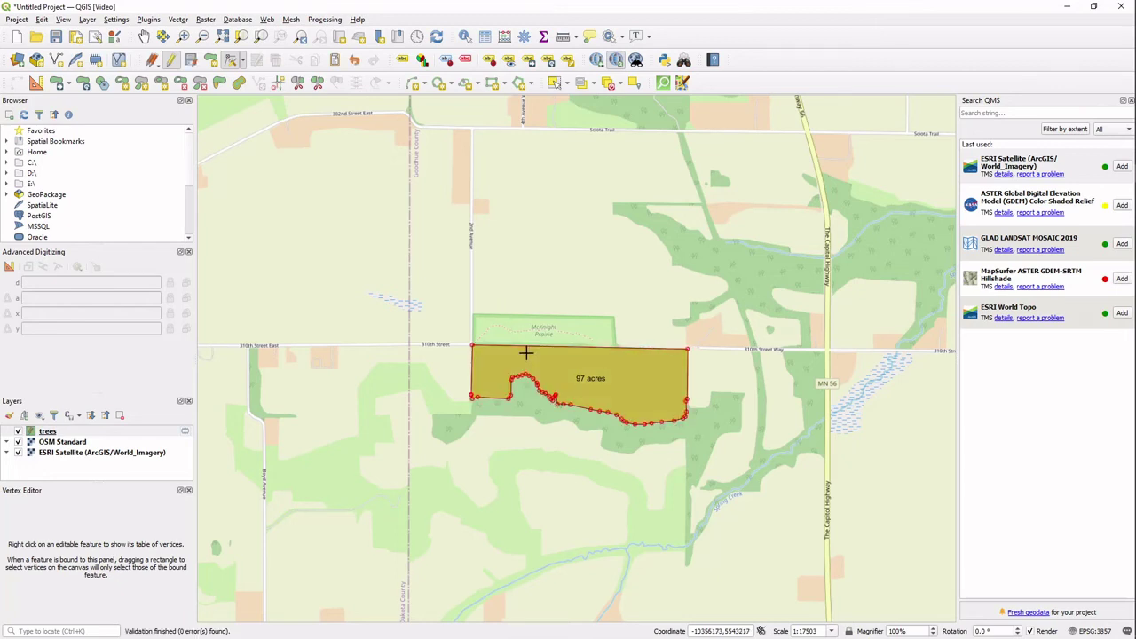
key(ctrl+z)
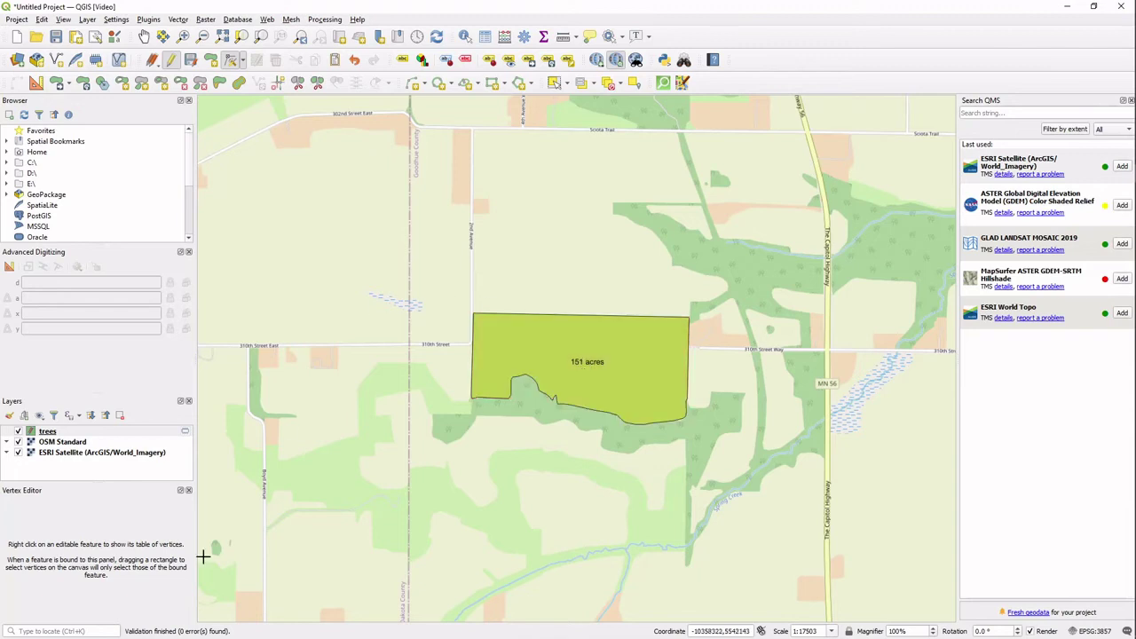
Hide the trees and OSM Standard layers and select the ESRI Satellite layer.
click(18, 432)
click(17, 442)
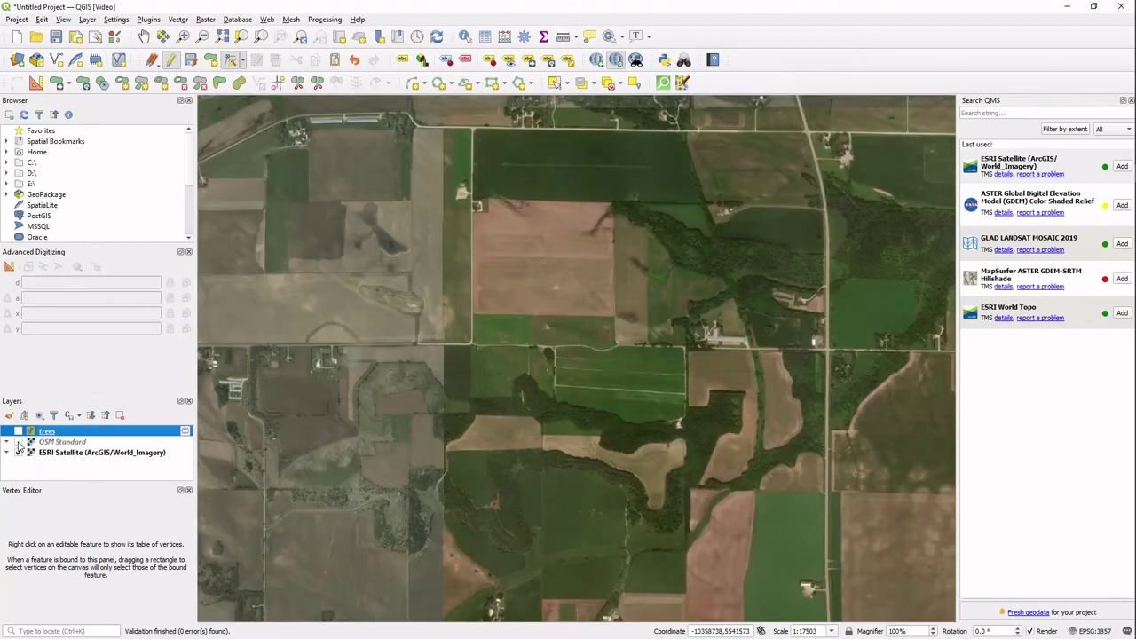
click(64, 454)
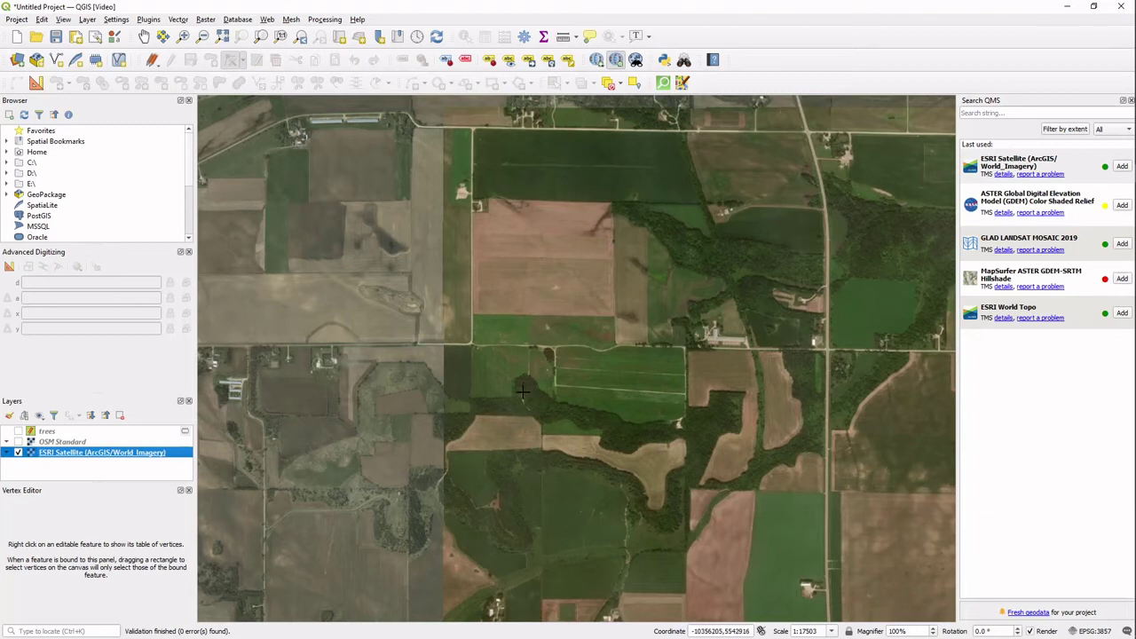
Start exporting the ESRI Satellite layer as a raw-data GeoTIFF, with the extent taken from the map canvas.
right_click(108, 455)
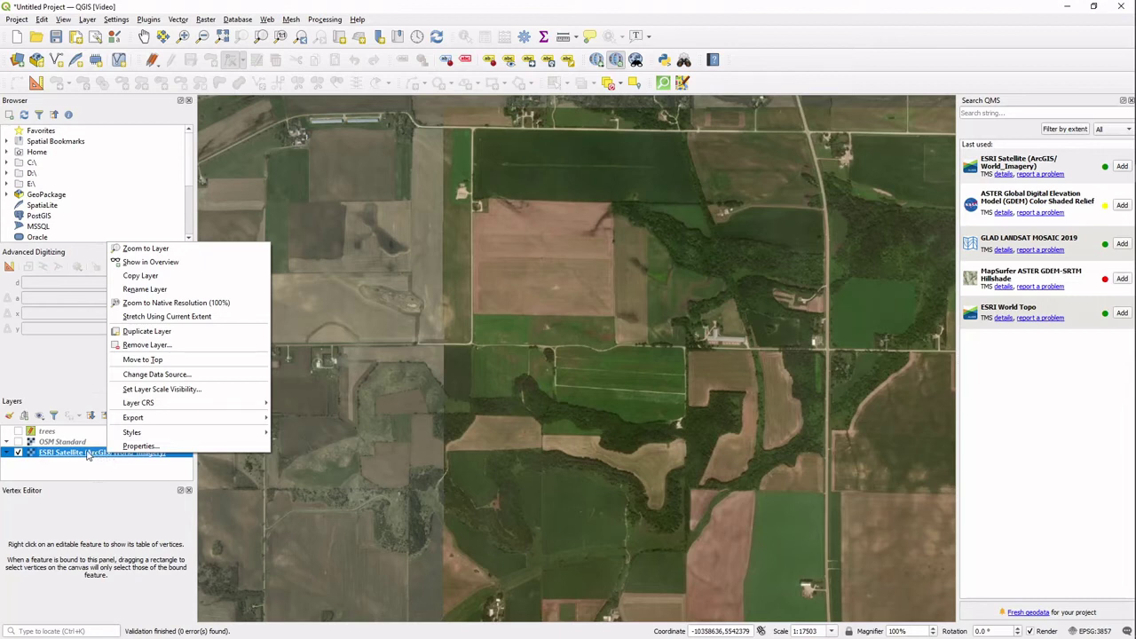
mouse_move(133, 421)
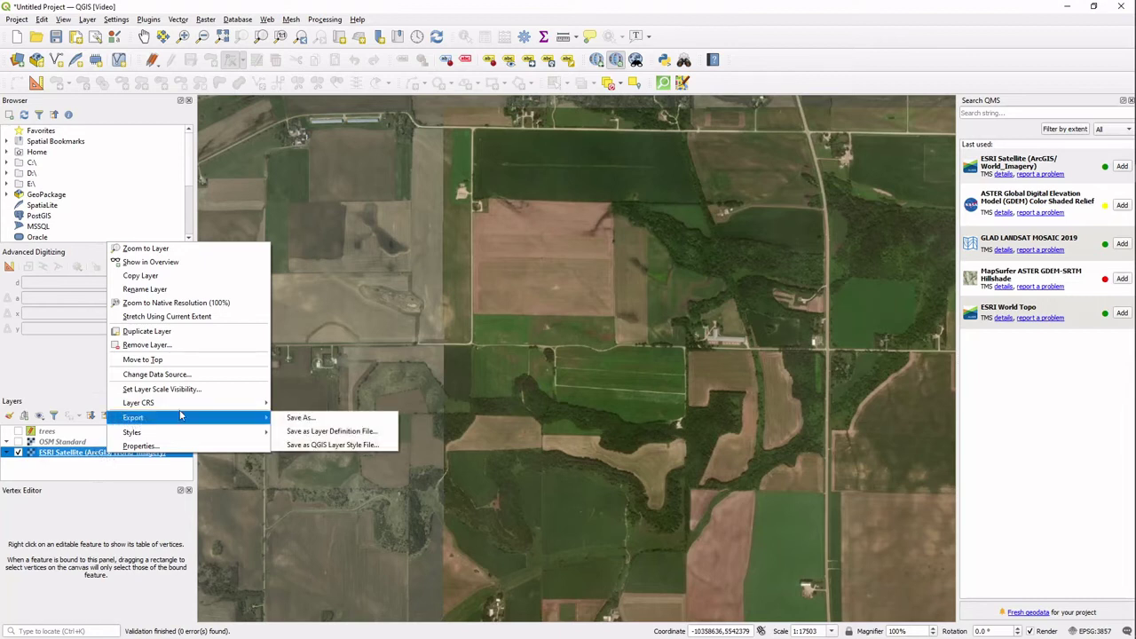
click(327, 419)
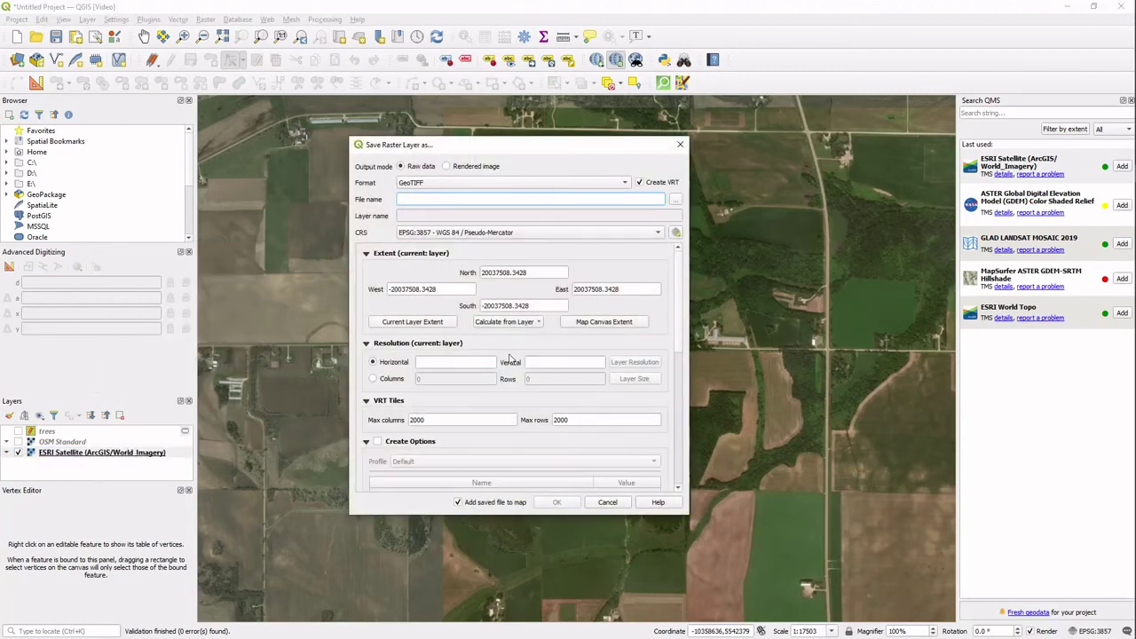
click(603, 323)
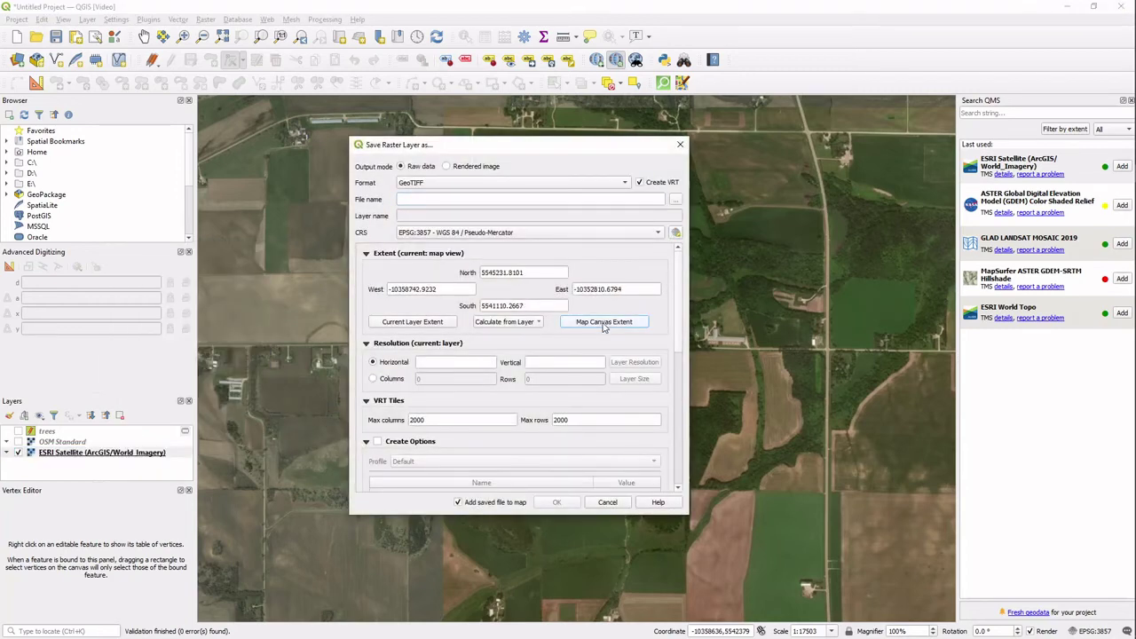
click(537, 322)
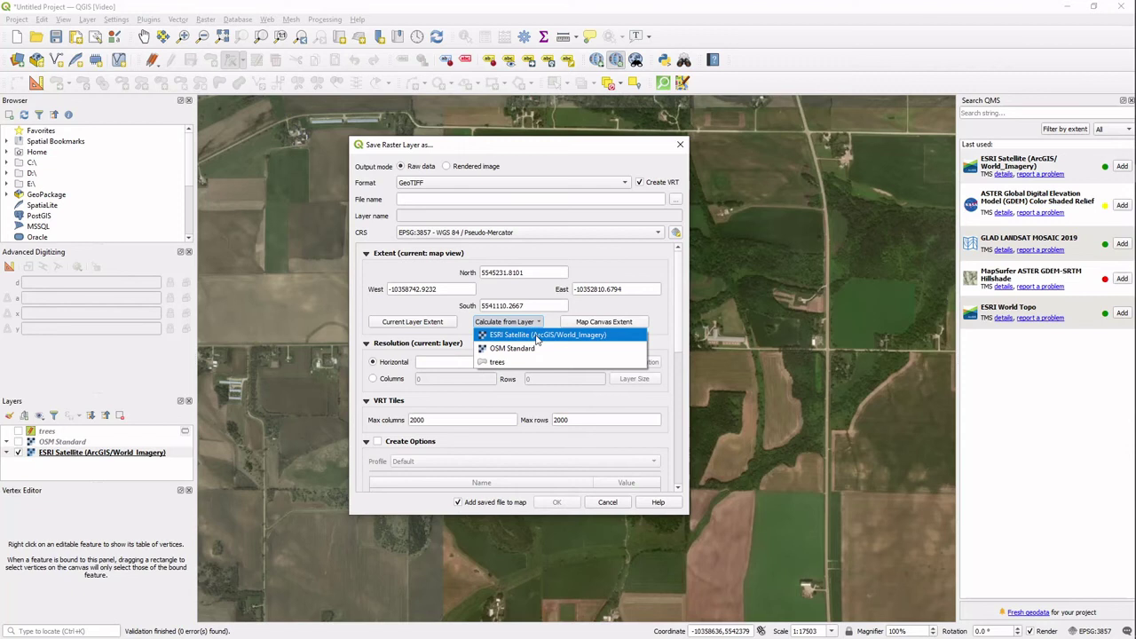
Set the export's horizontal and vertical resolution to 3.
click(430, 361)
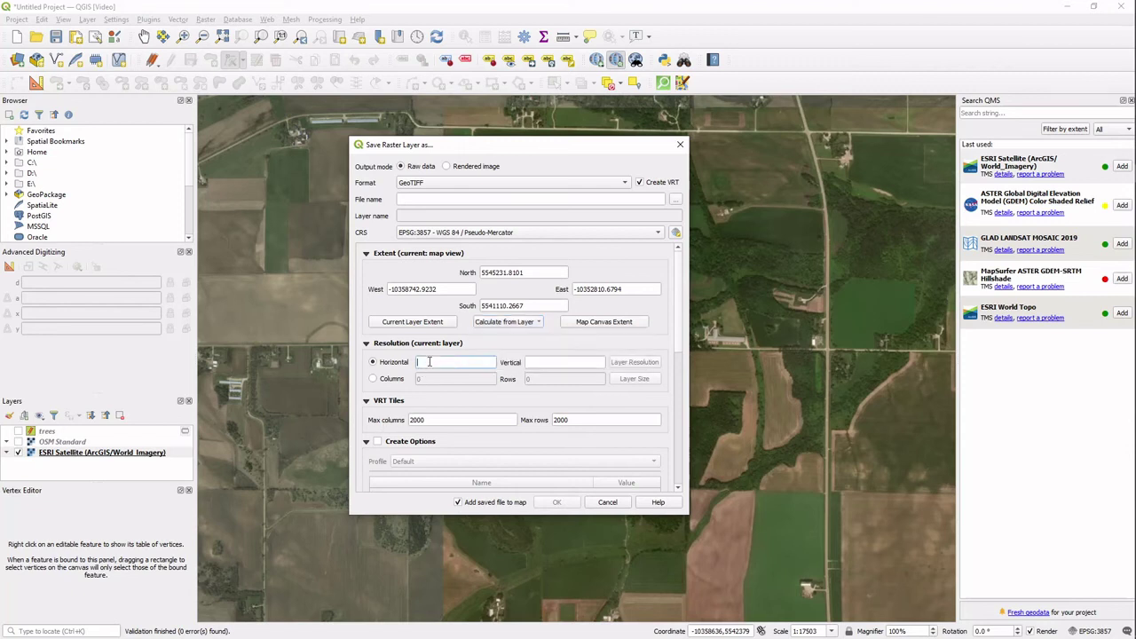
text(1)
click(551, 363)
text(3)
Turn off Create VRT, name the output 3.tif in the QGISMinute folder, and run the raster export.
click(675, 198)
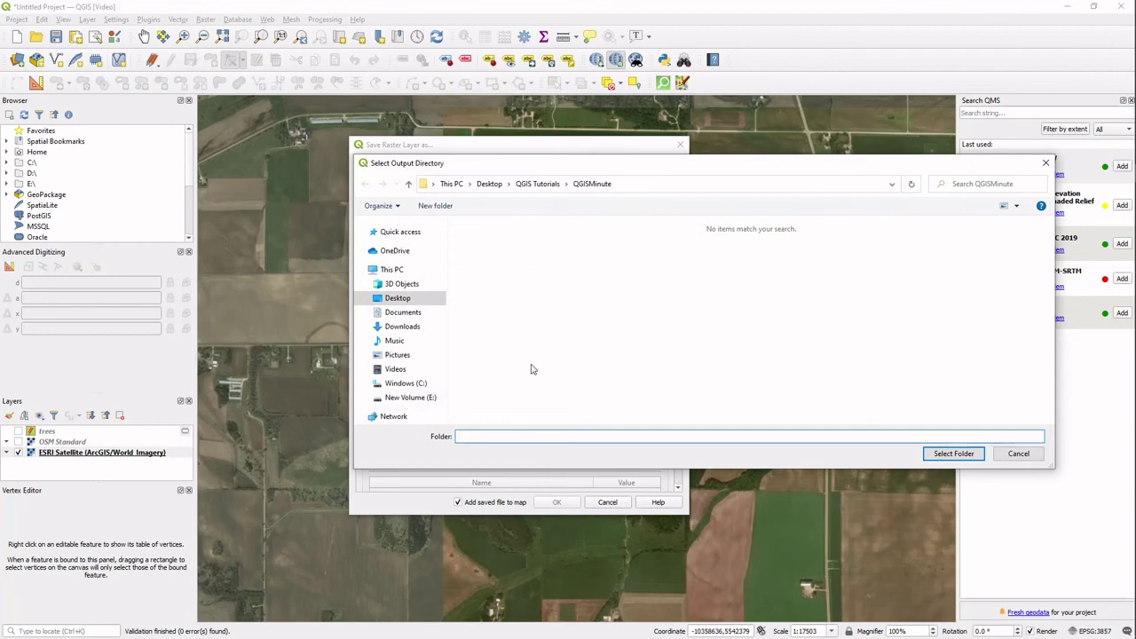
click(1035, 456)
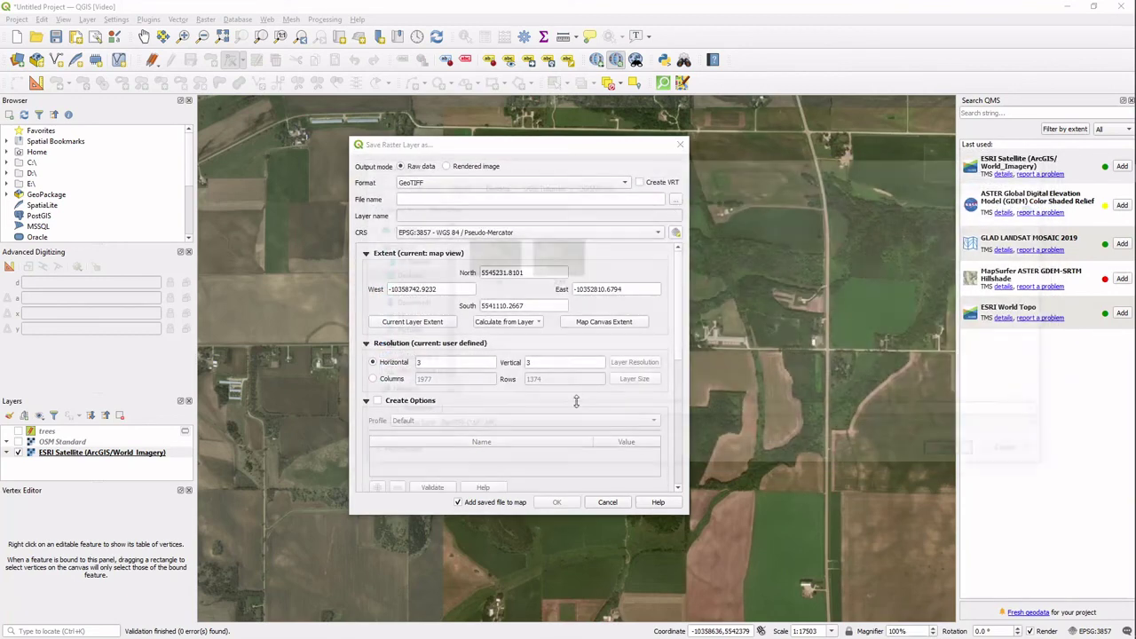
text(3)
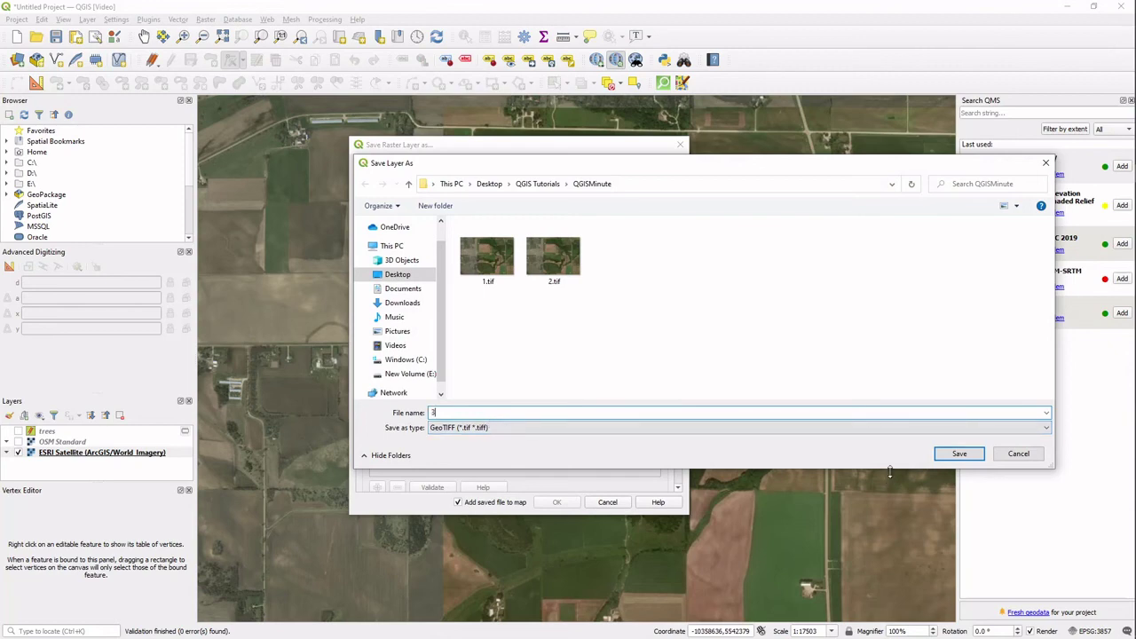
click(959, 455)
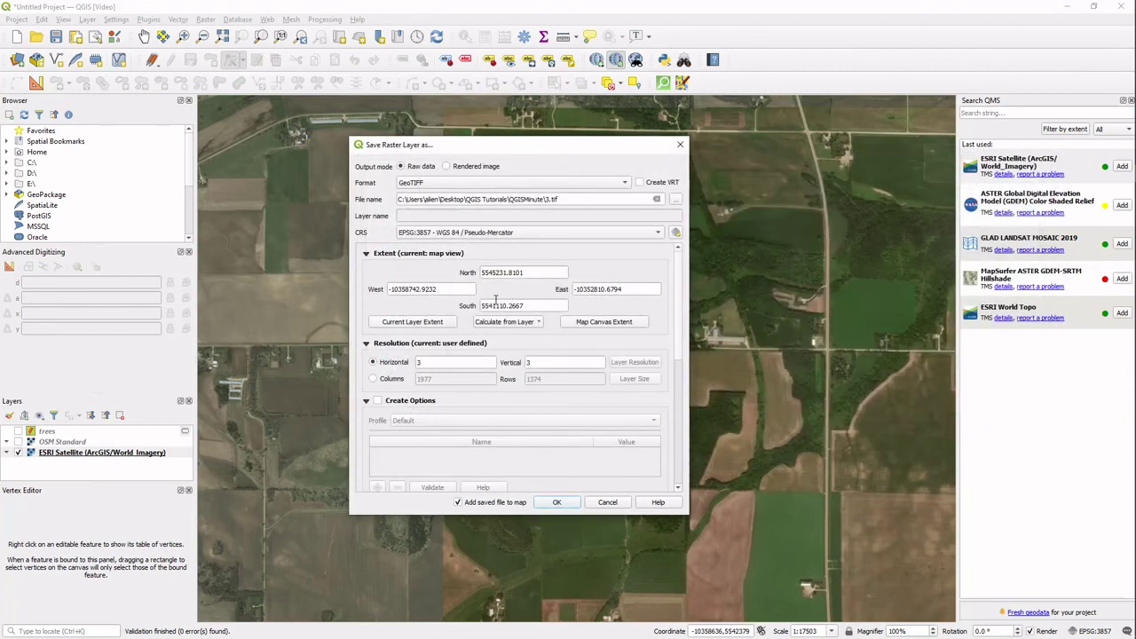
click(557, 502)
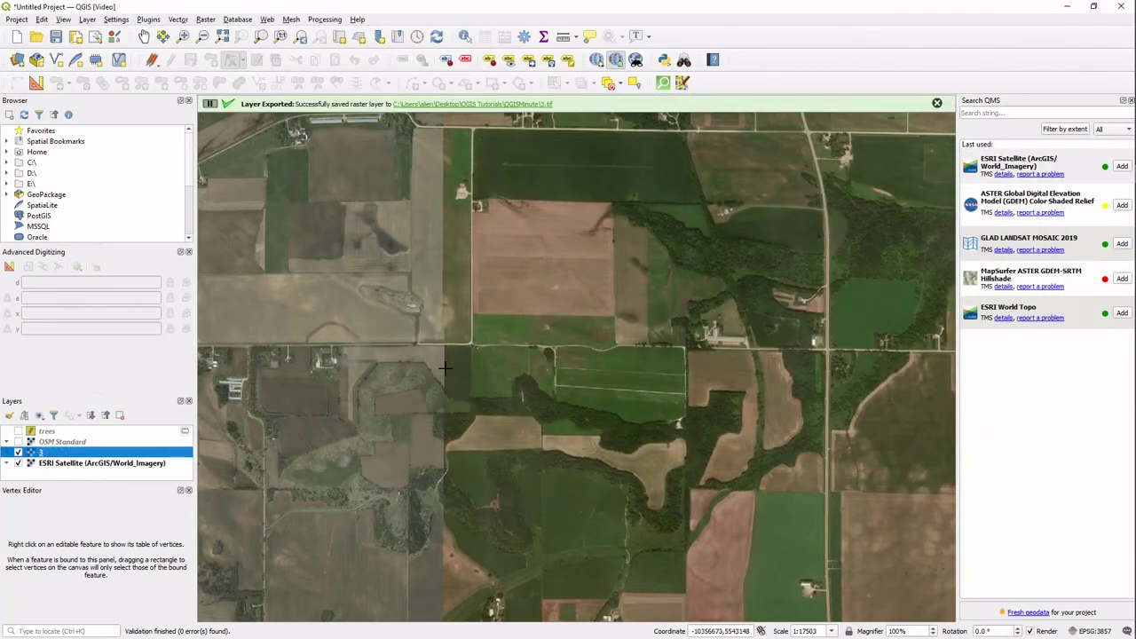
Hide the ESRI Satellite layer and show the trees layer over the exported raster 3.
click(18, 463)
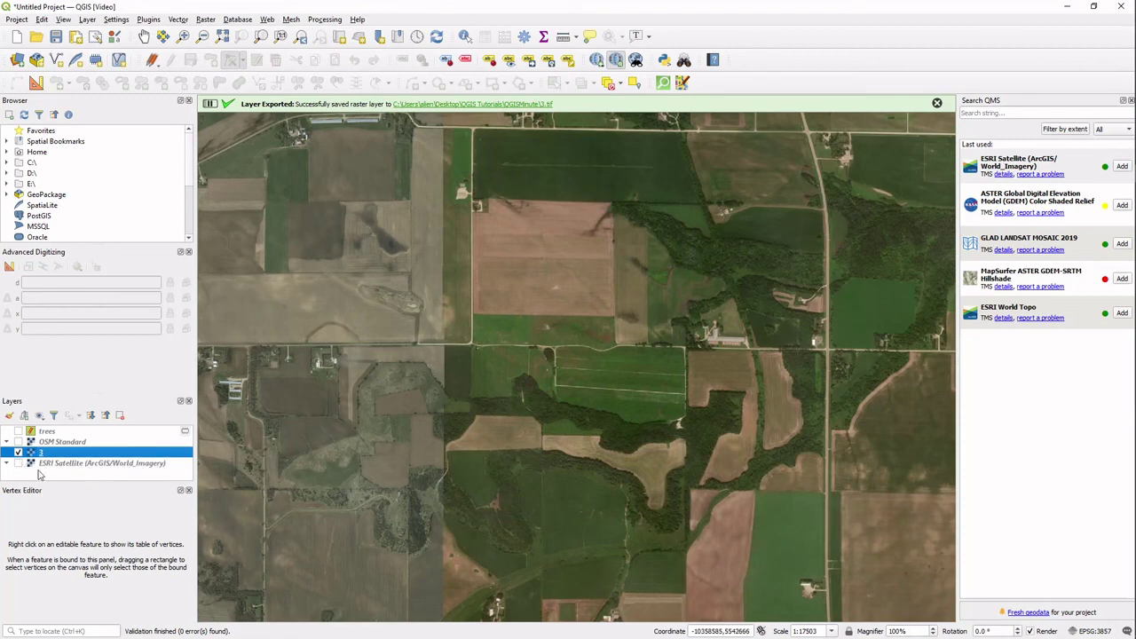
click(561, 352)
scroll(597, 333, down, 2)
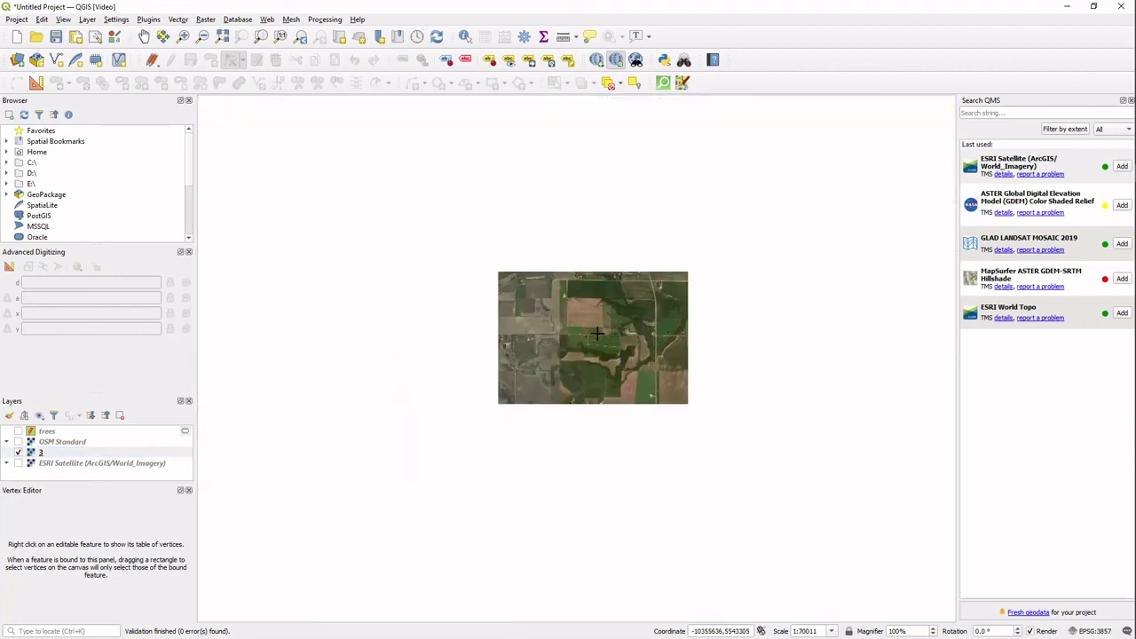
scroll(598, 333, up, 1)
mouse_move(565, 356)
mouse_down()
mouse_move(564, 336)
mouse_move(558, 359)
mouse_up()
click(18, 431)
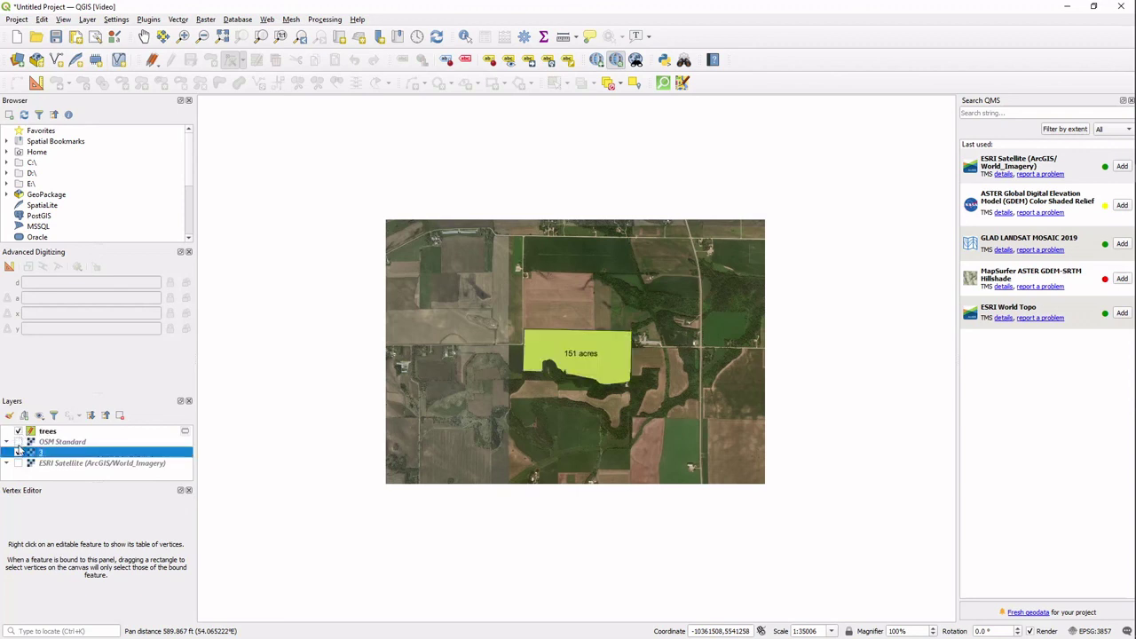
drag(595, 411, 600, 403)
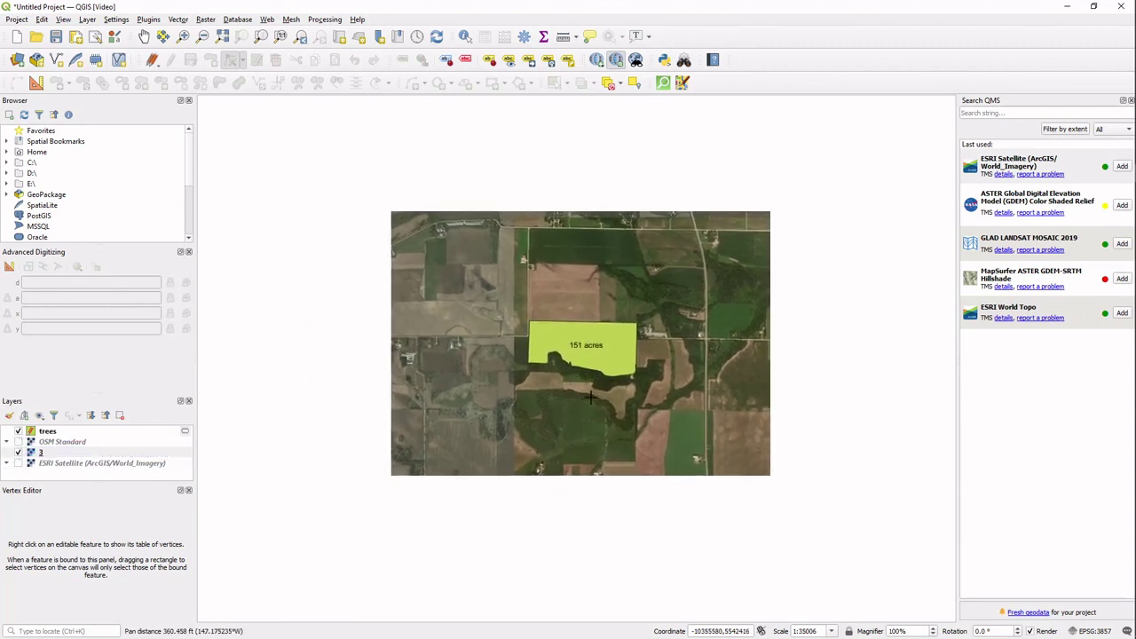